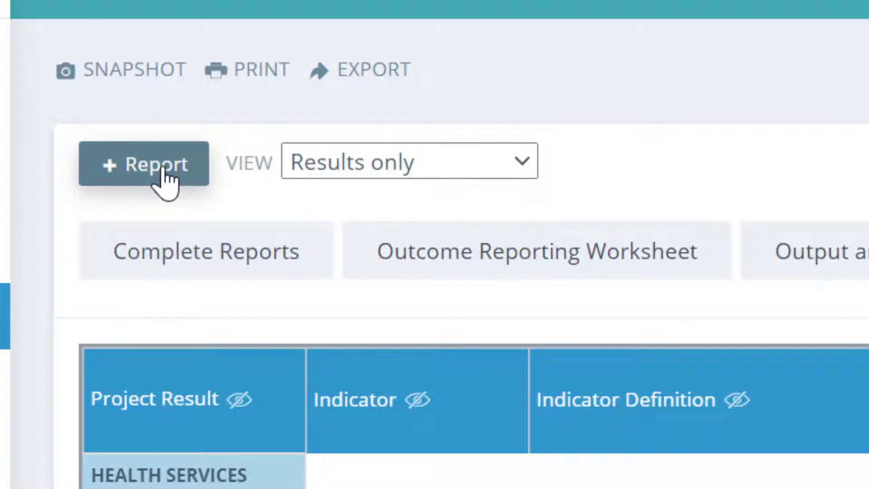
# - Create a new report named "Test 1" and open it after refreshing the page
pyautogui.click(162, 169)
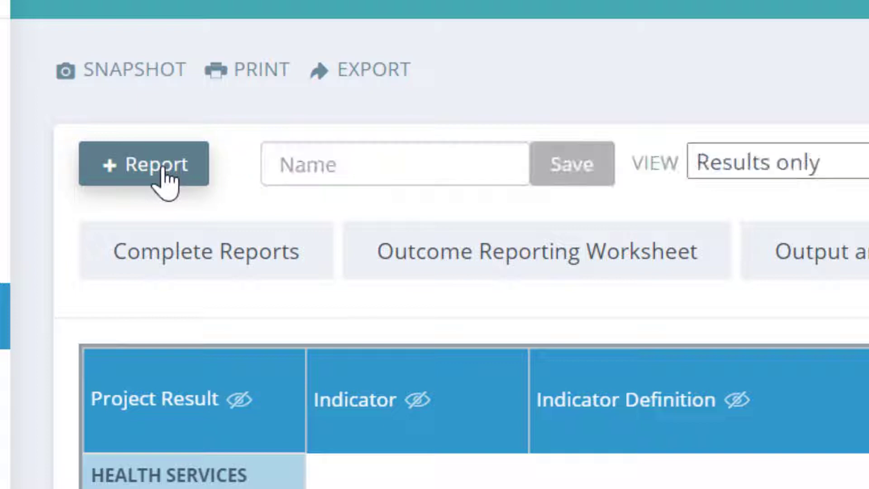
pyautogui.click(294, 163)
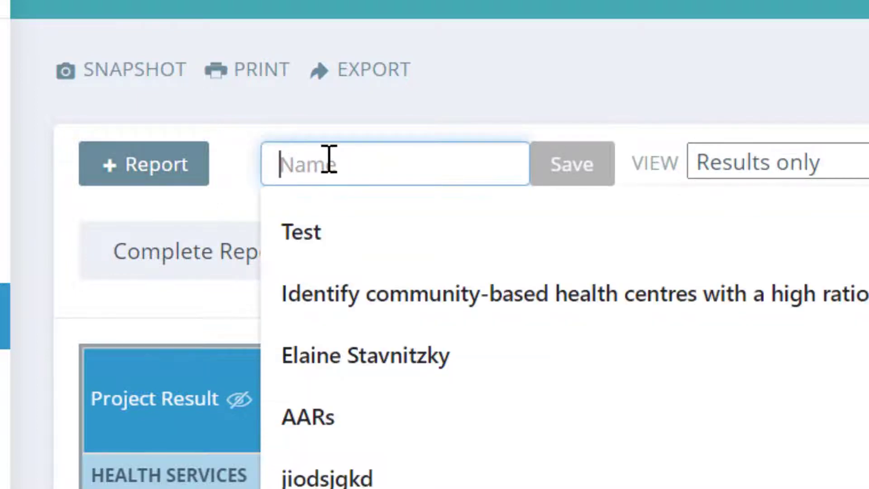
pyautogui.click(321, 248)
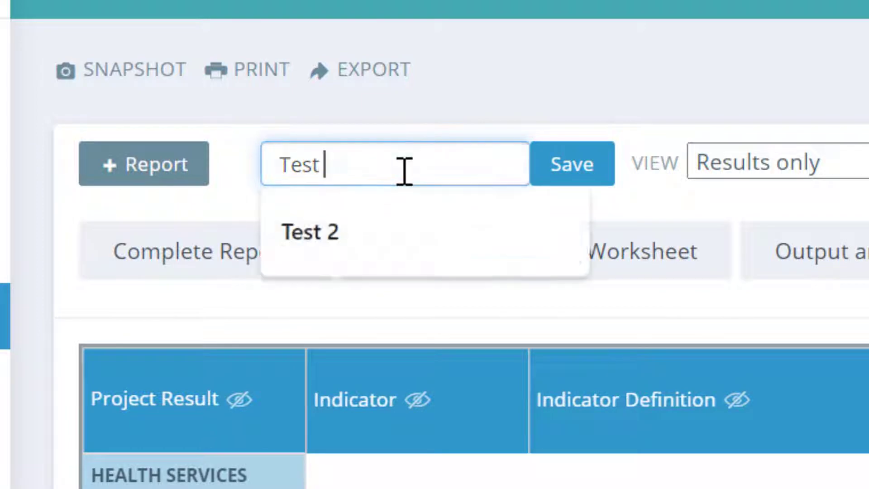
pyautogui.write('1')
pyautogui.click(572, 183)
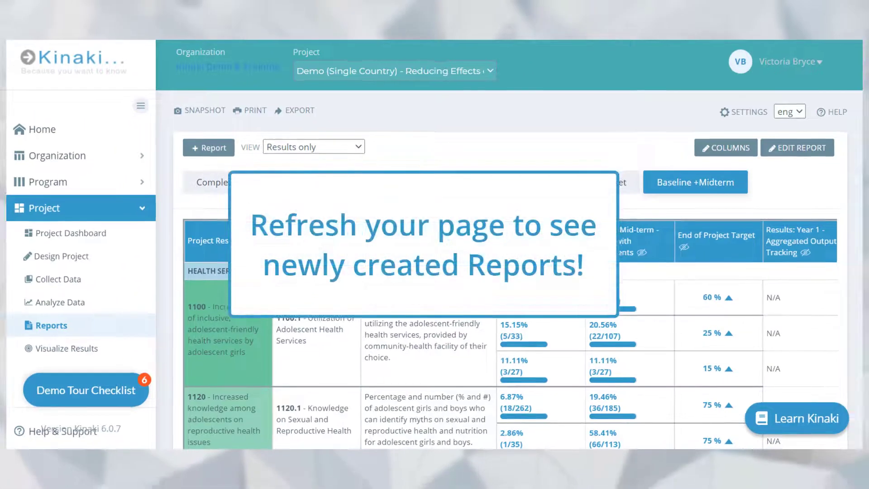
pyautogui.press('F5')
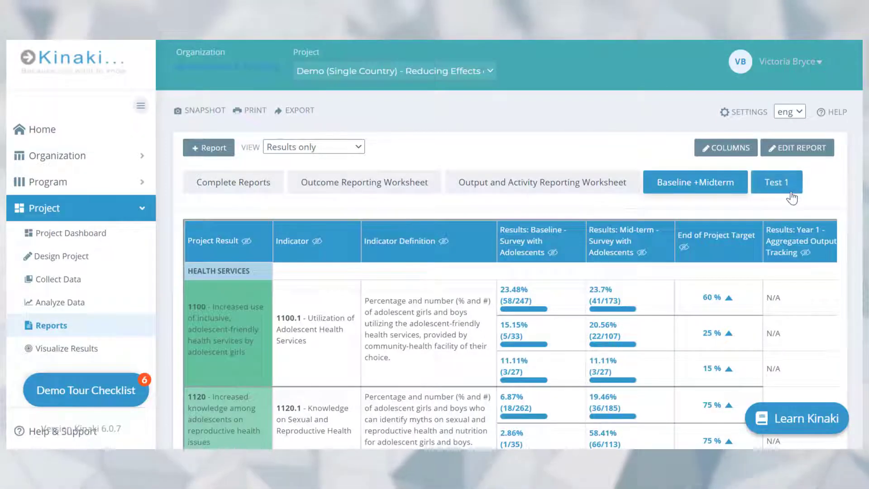
pyautogui.click(790, 190)
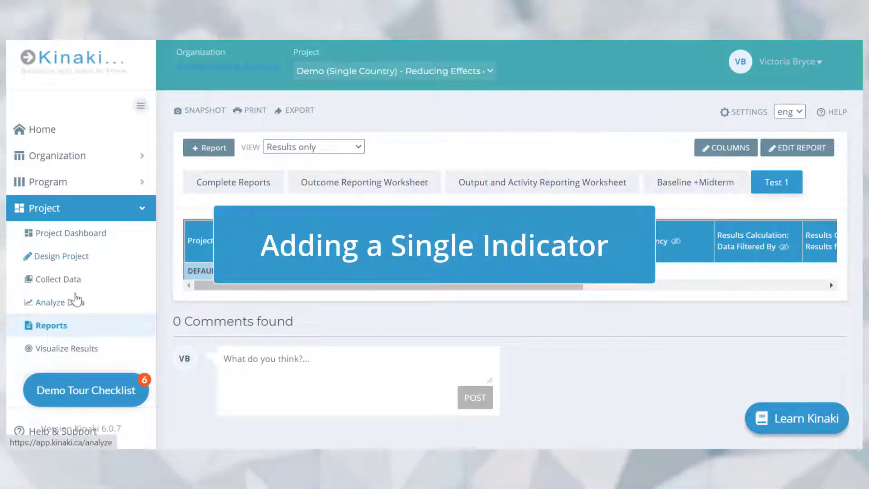
# - Go to the project's data analysis and choose the Survey with Adolescent Girls and Boys data collection tool
pyautogui.click(70, 304)
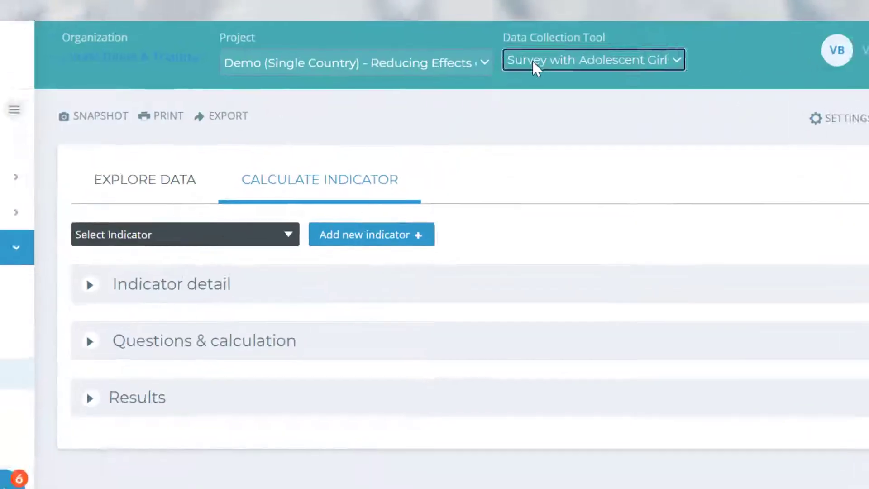
pyautogui.click(527, 69)
pyautogui.click(534, 61)
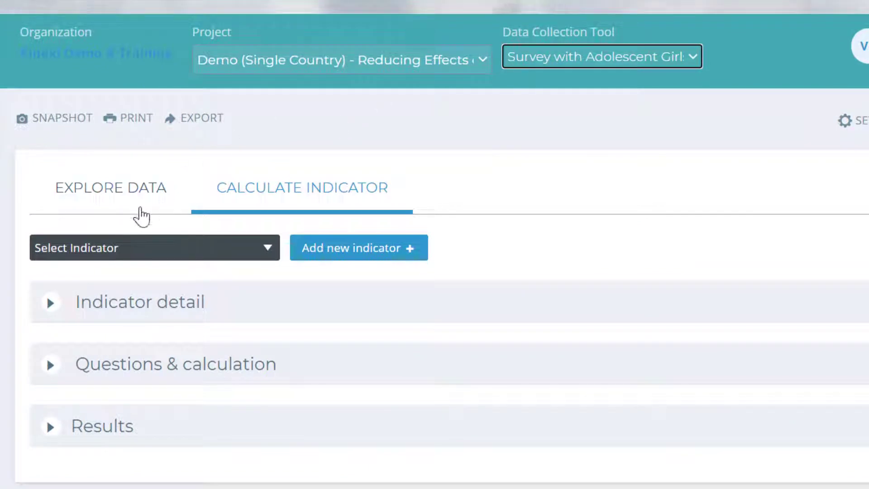
# - Choose the indicator "1210.1 - Access to Nutritious Foods" for calculation
pyautogui.click(126, 254)
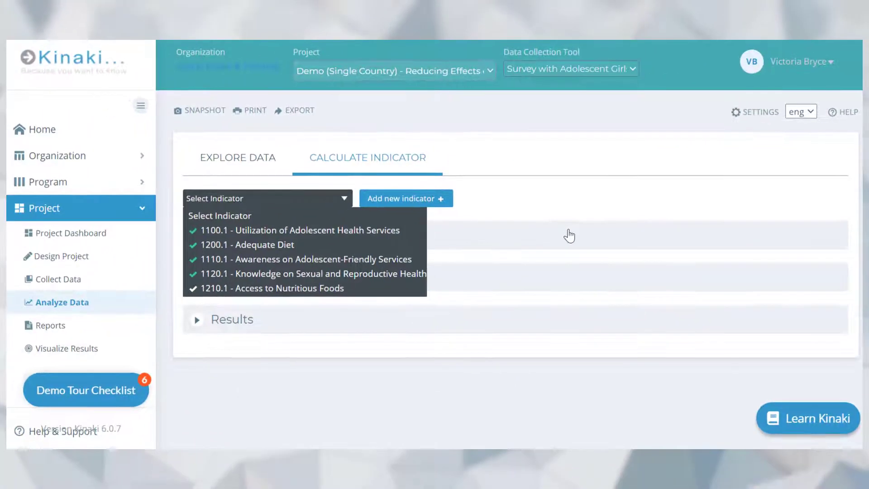
pyautogui.click(562, 213)
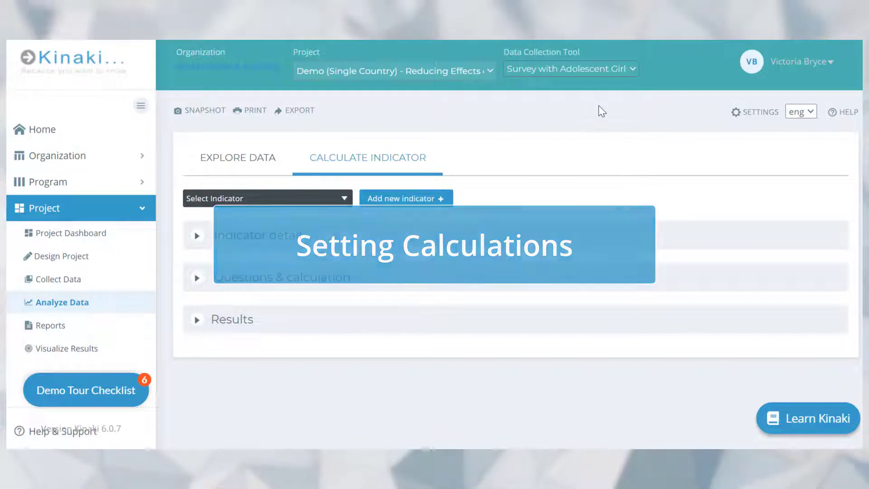
pyautogui.click(259, 202)
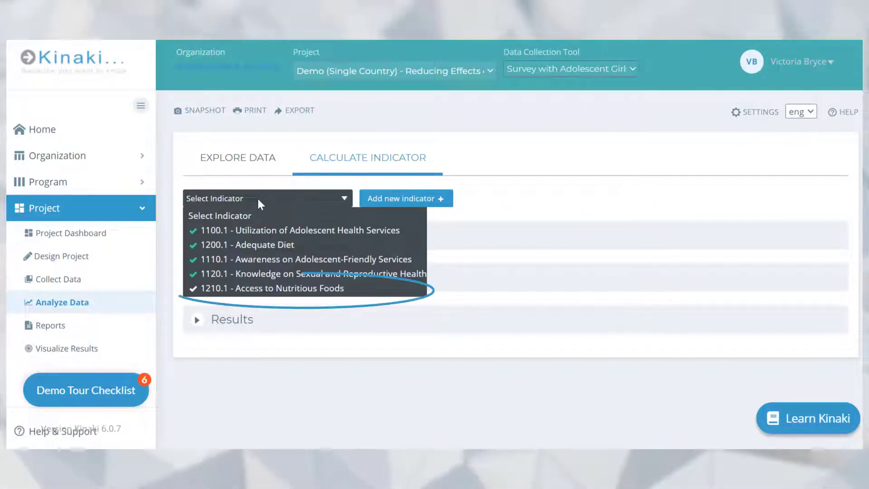
pyautogui.click(228, 290)
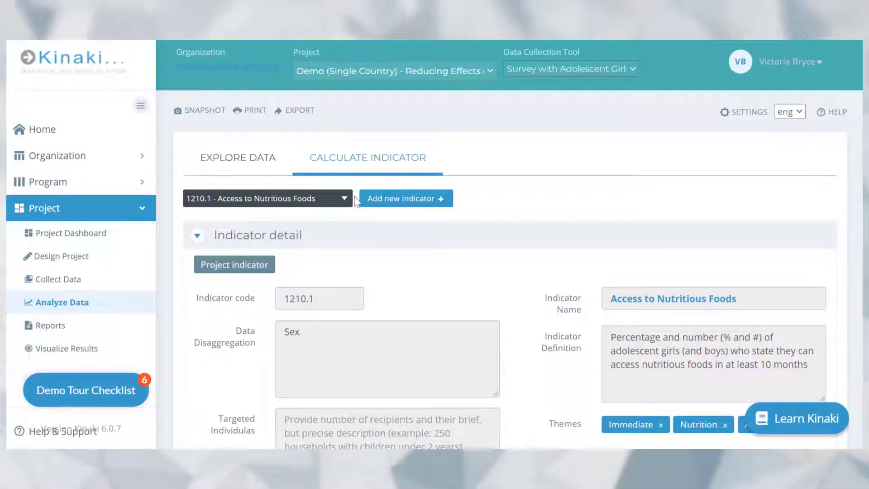
# - Review the Access to Nutritious Foods indicator's details and its edit form
pyautogui.scroll(-2, 606, 181)
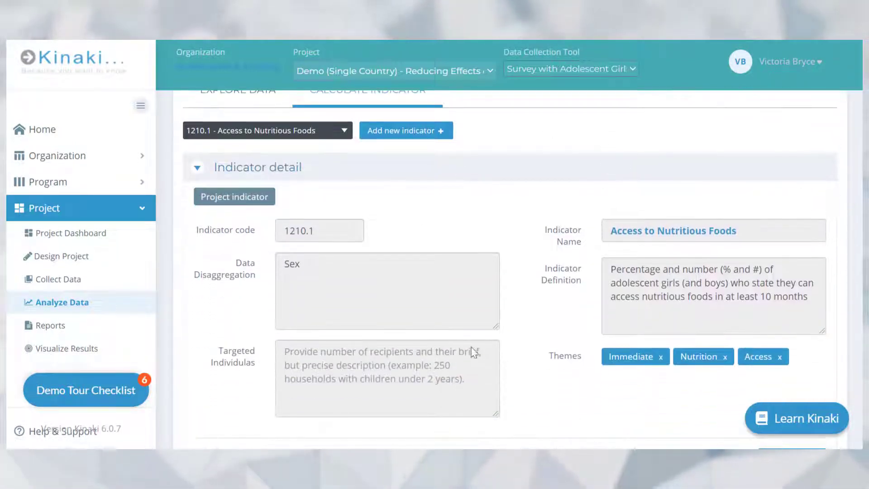
pyautogui.scroll(-3, 545, 274)
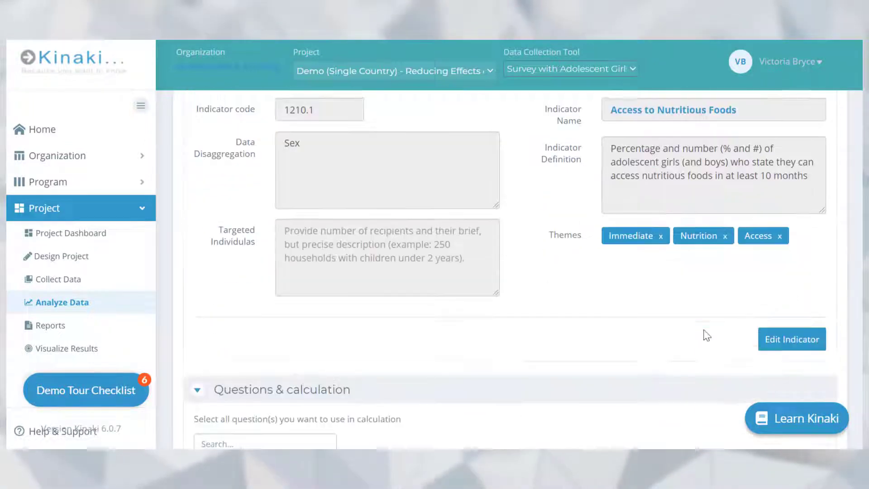
pyautogui.click(775, 344)
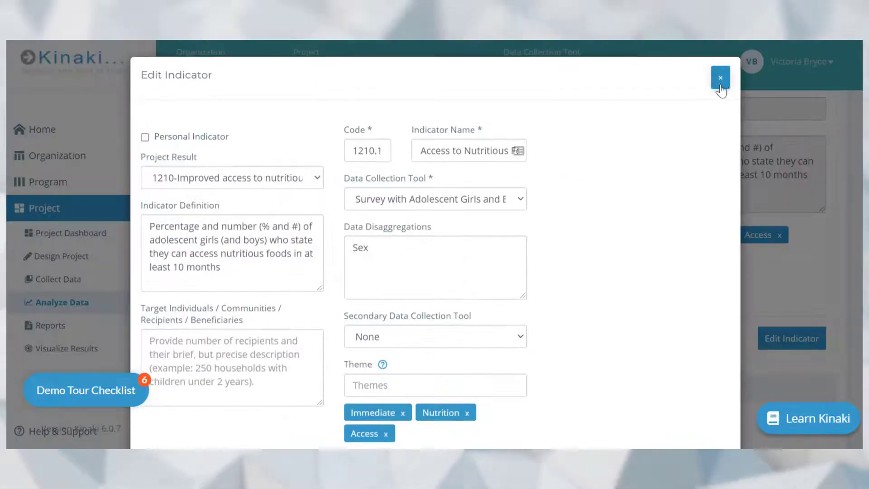
pyautogui.click(720, 67)
# - Show all survey questions and filter the indicator's results by the Gender question with the choice "#2 - Female"
pyautogui.scroll(-5, 509, 315)
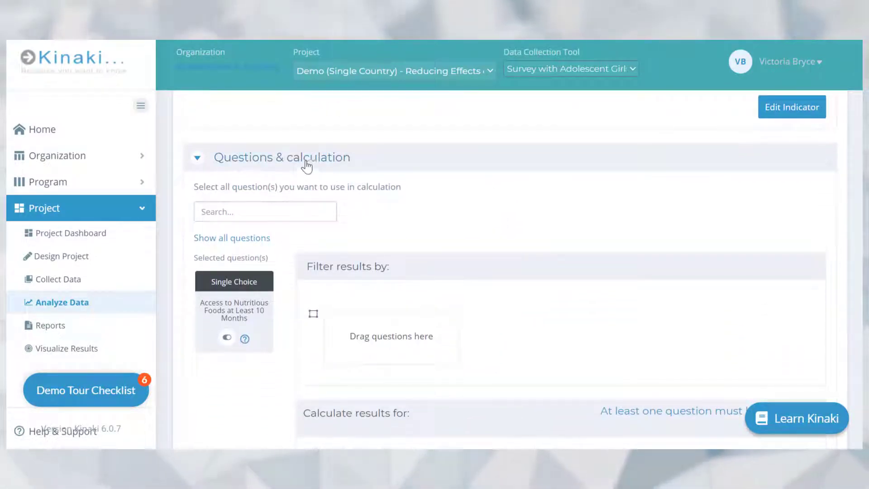
pyautogui.scroll(-1, 475, 230)
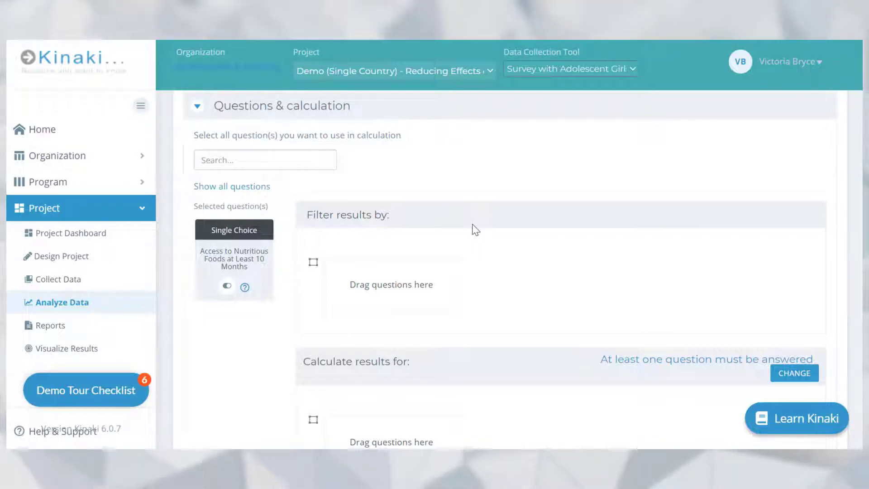
pyautogui.scroll(-2, 475, 229)
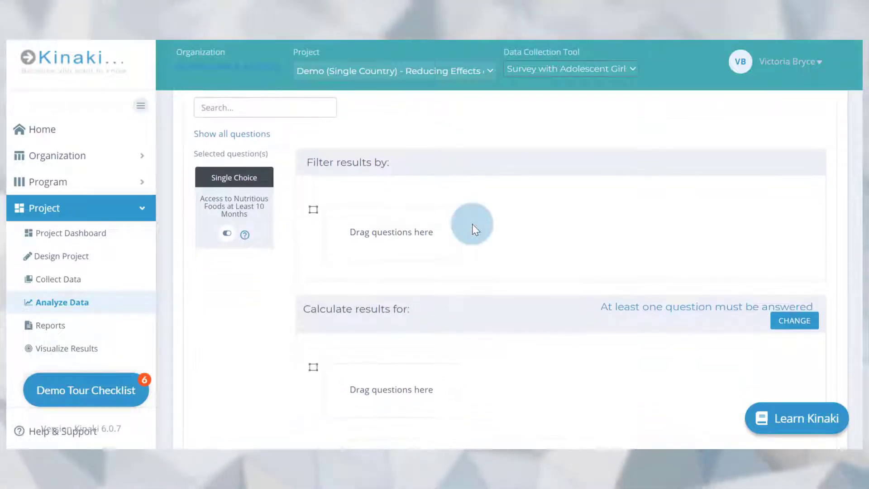
pyautogui.click(235, 134)
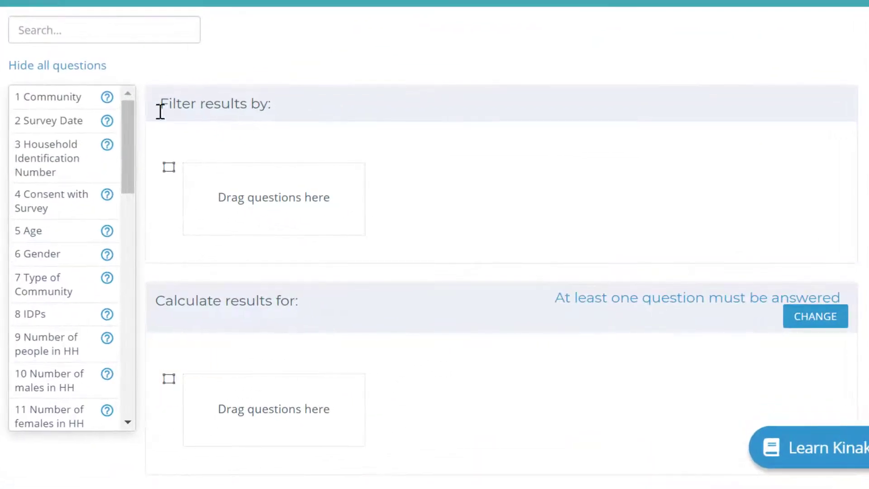
pyautogui.moveTo(57, 258); pyautogui.dragTo(234, 242)
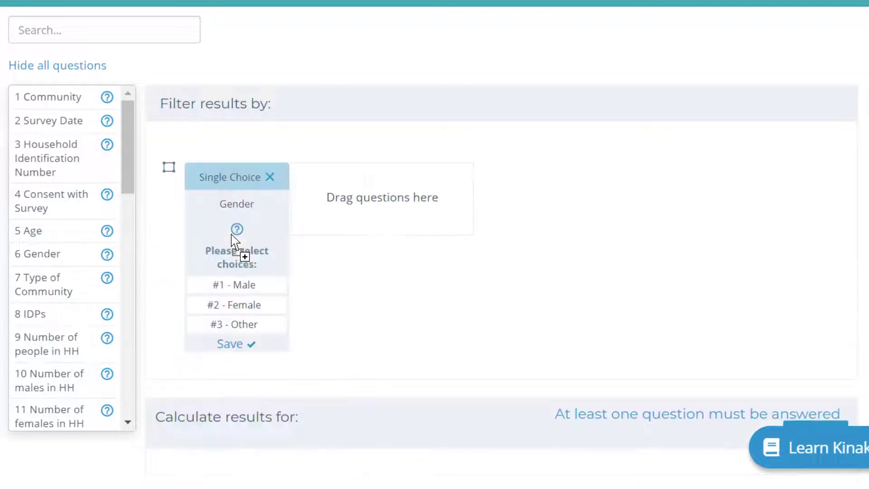
pyautogui.click(246, 306)
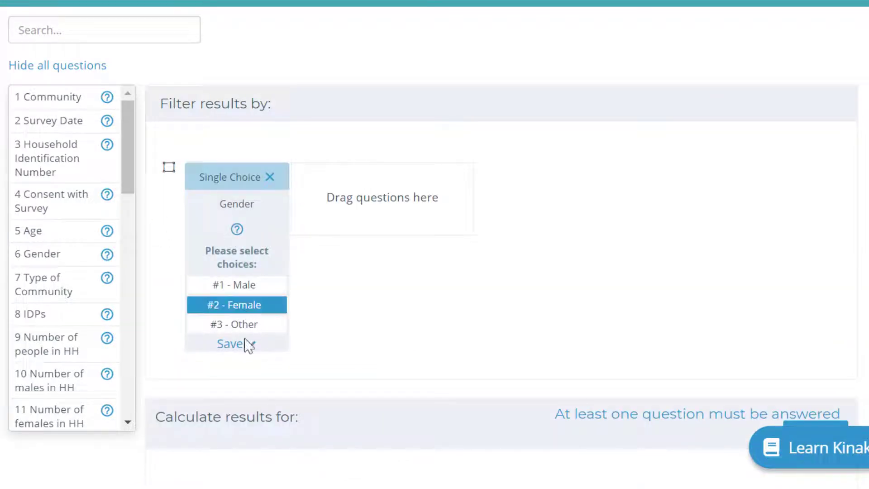
pyautogui.click(233, 344)
# - Calculate results for the question "Access to Nutritious Foods at Least 10 Months" with the choice "#1 - Yes" saved
pyautogui.scroll(-4, 366, 294)
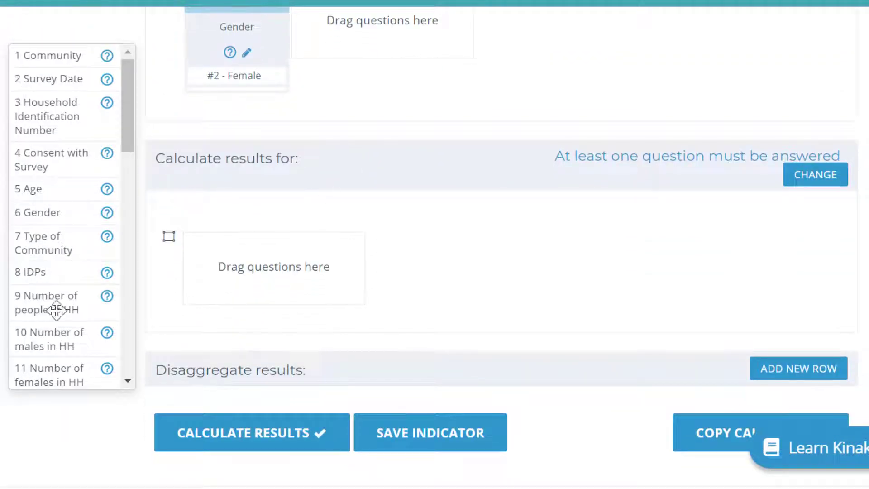
pyautogui.scroll(-4, 69, 328)
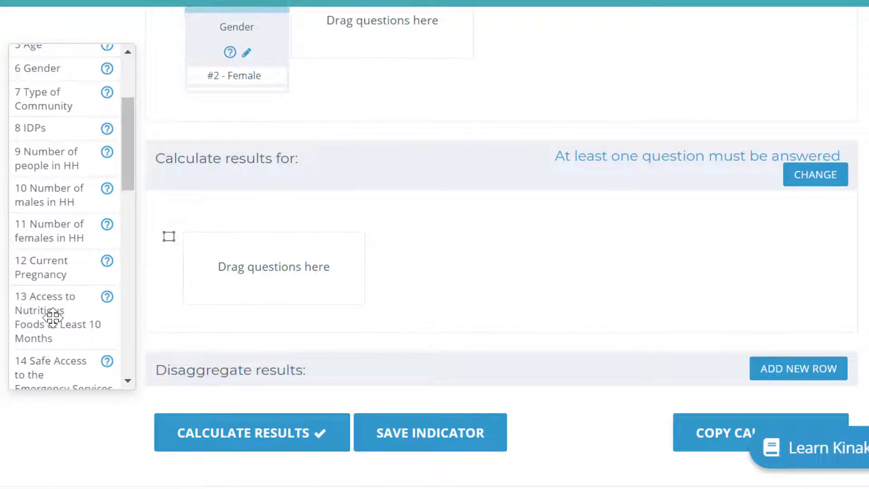
pyautogui.moveTo(53, 318); pyautogui.dragTo(256, 286)
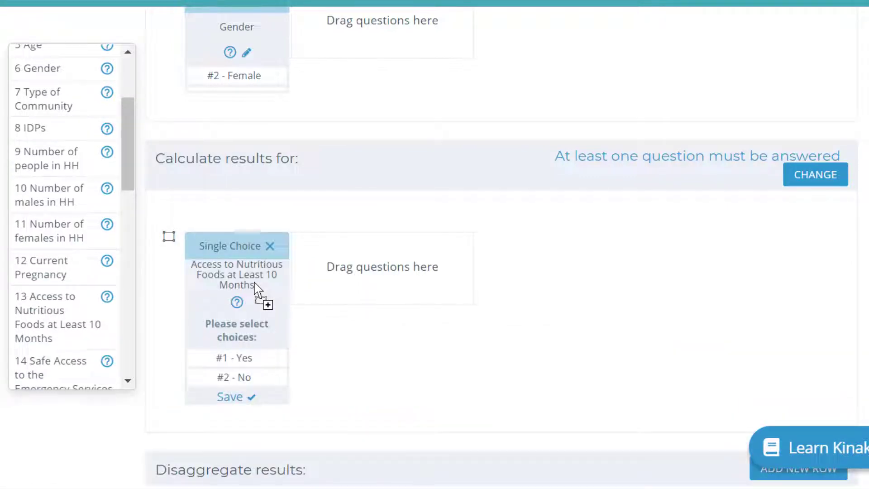
pyautogui.click(258, 360)
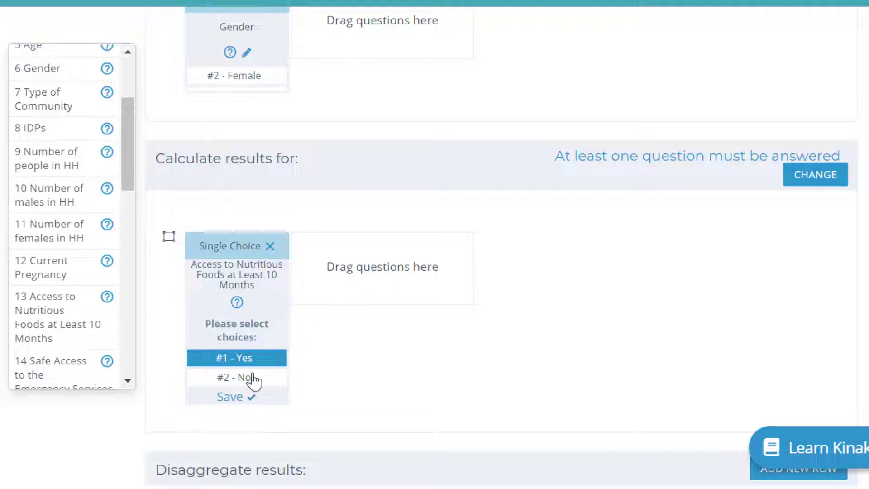
pyautogui.click(250, 399)
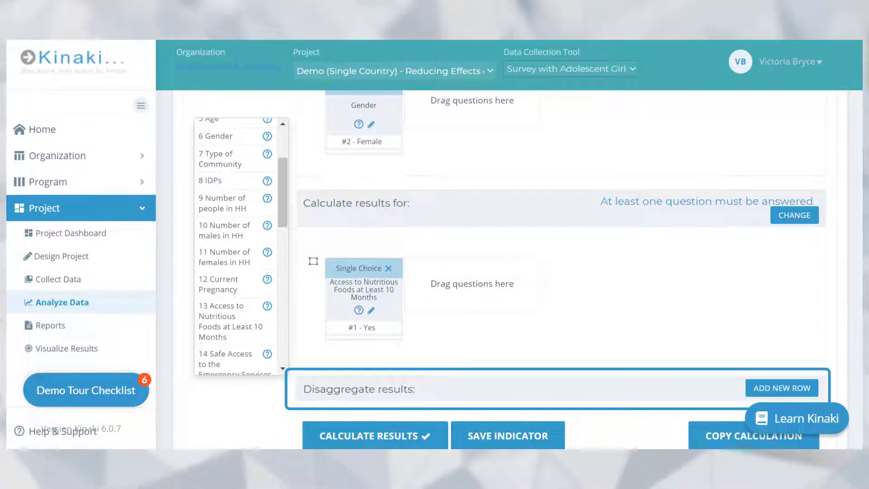
# - Run the Access to Nutritious Foods calculation and view its results for the Year 1 Aggregated - Baseline and Midterm Survey data set
pyautogui.scroll(-2, 486, 350)
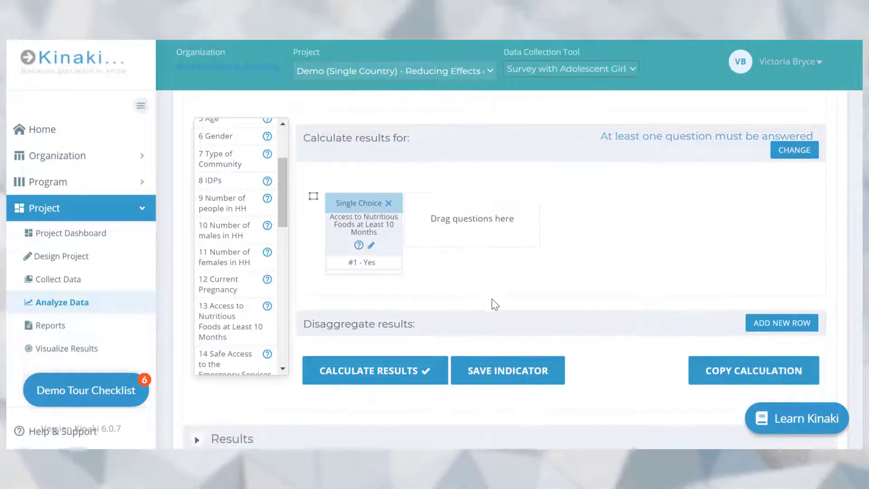
pyautogui.click(386, 374)
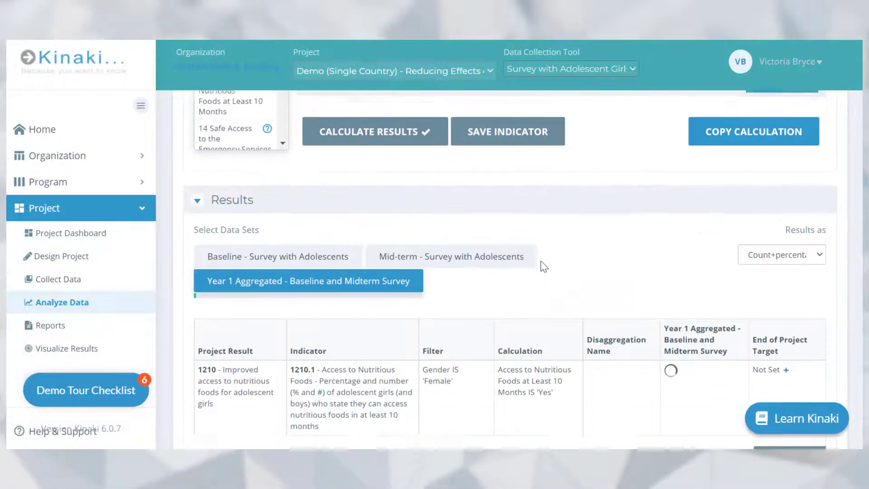
pyautogui.scroll(-1, 543, 267)
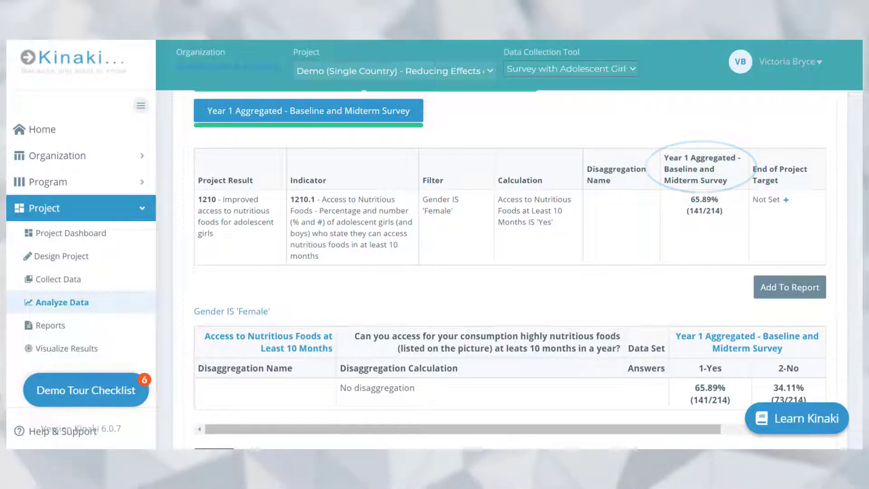
# - Add the calculated Access to Nutritious Foods result to the Test 1 report and close the report selection
pyautogui.scroll(1, 704, 356)
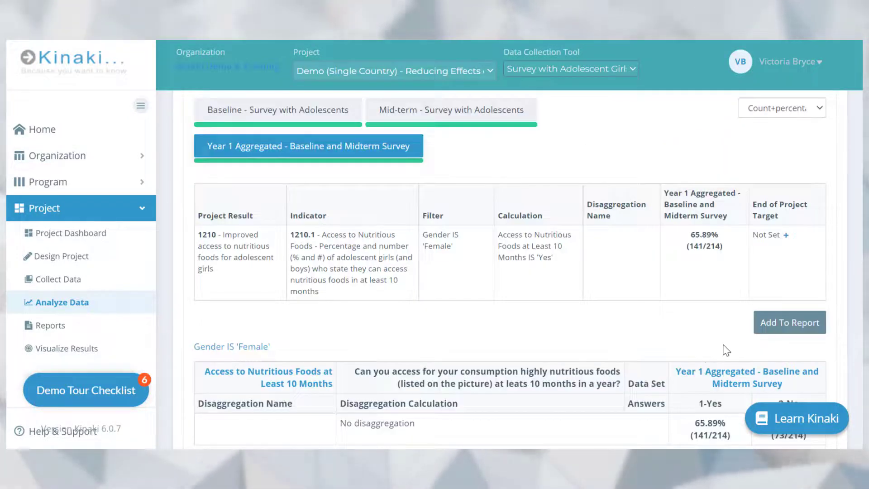
pyautogui.click(784, 328)
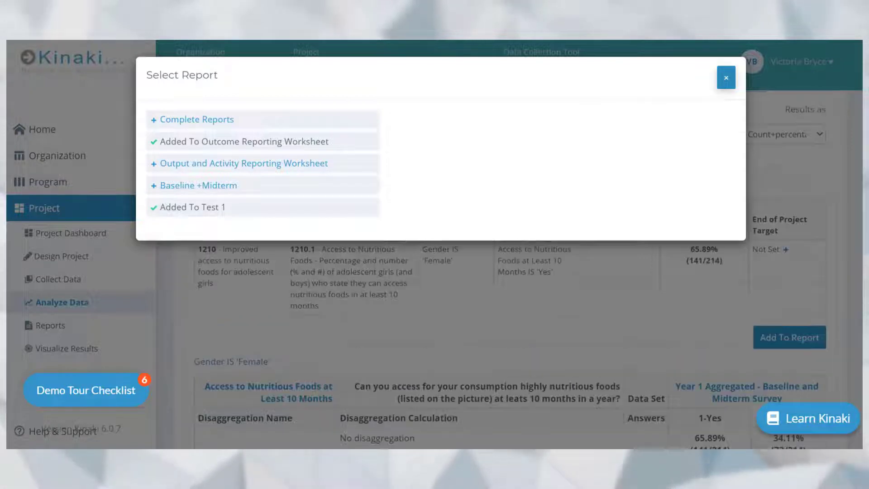
pyautogui.click(726, 77)
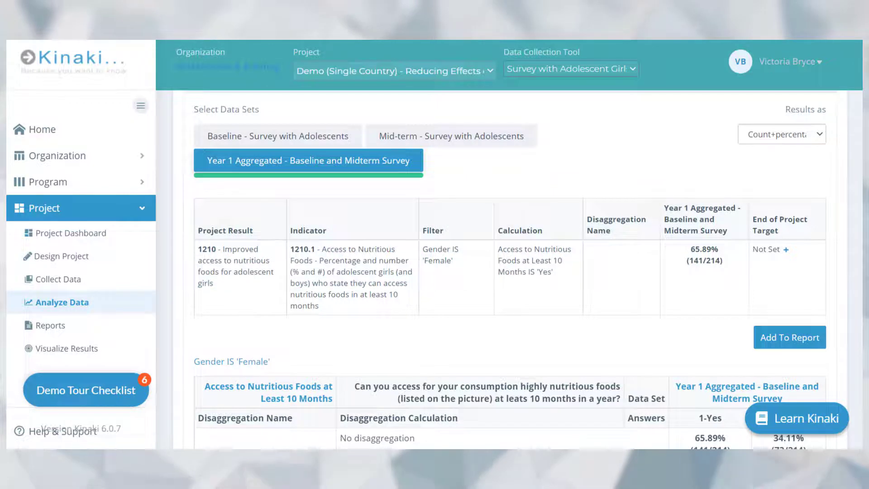
# - Switch to the Focus Group Discussion with Adolescent Girls and Boys tool and choose indicator "1200.1 - Confidence on Adequate Diet"
pyautogui.click(558, 71)
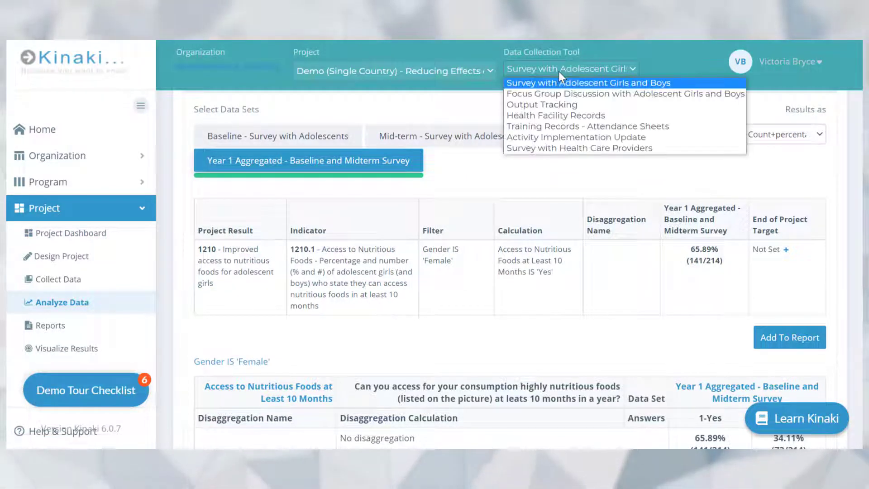
pyautogui.click(562, 94)
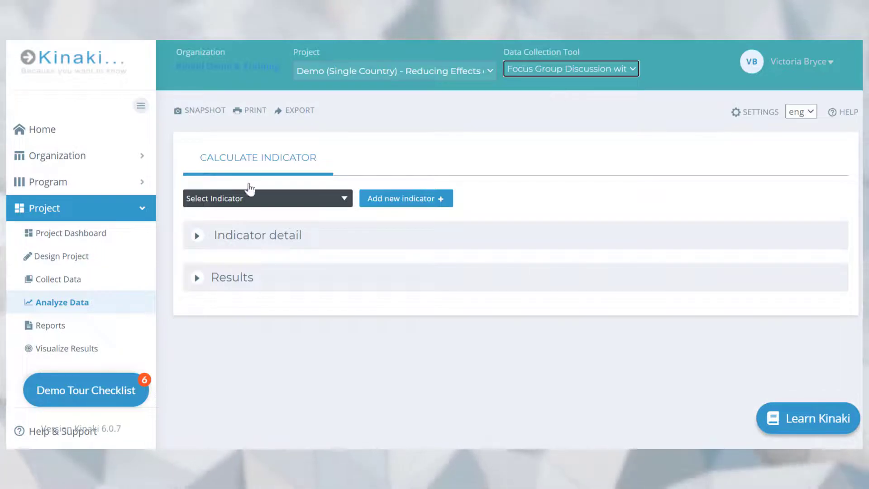
pyautogui.click(250, 199)
pyautogui.click(251, 230)
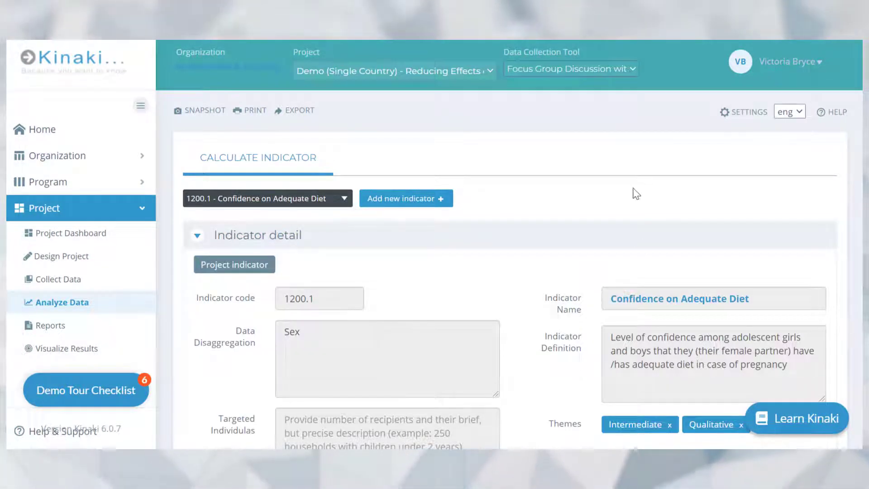
# - Review the Mid-term FGD results and analysis for Confidence on Adequate Diet, and add the indicator to the Test 1 report
pyautogui.scroll(-2, 650, 326)
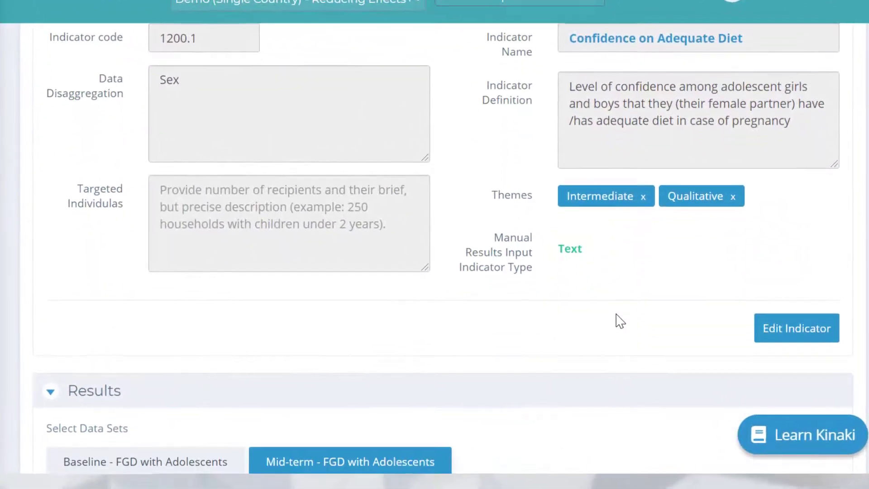
pyautogui.scroll(-5, 620, 321)
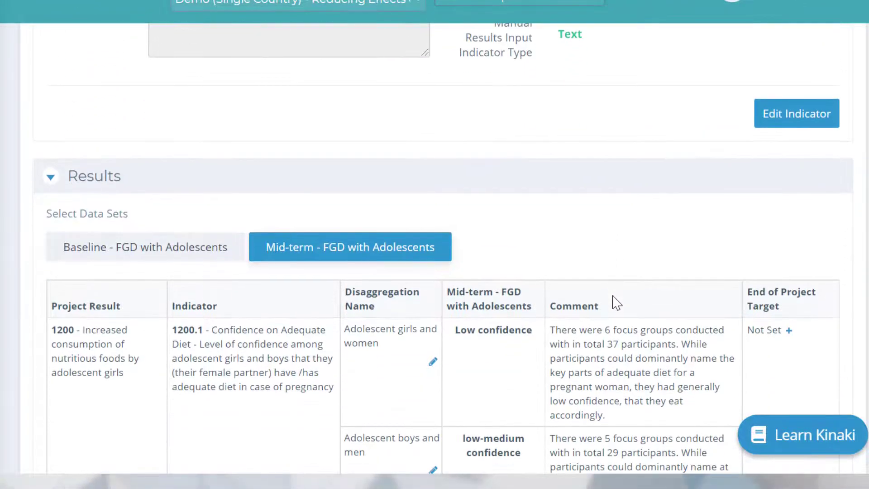
pyautogui.scroll(-2, 617, 304)
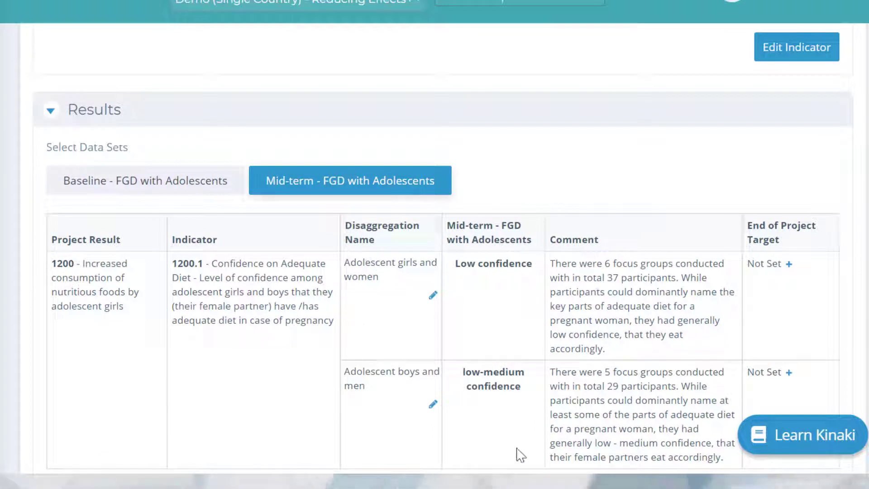
pyautogui.scroll(-6, 496, 382)
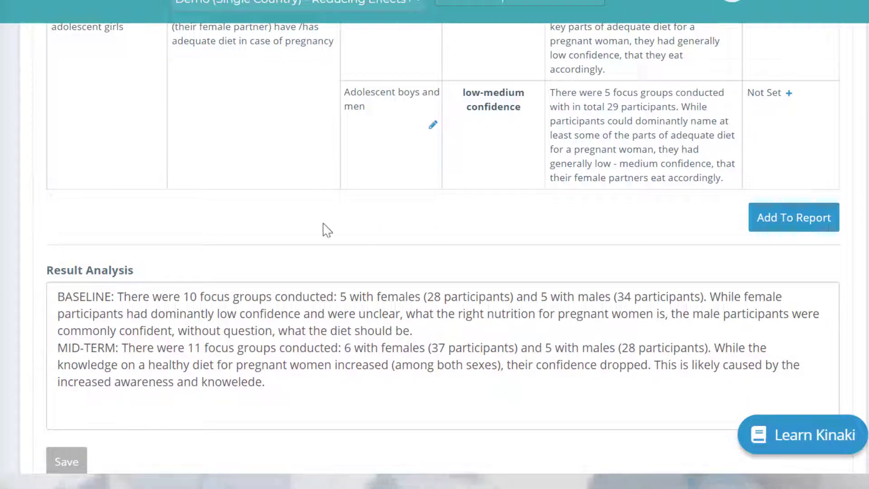
pyautogui.scroll(3, 445, 365)
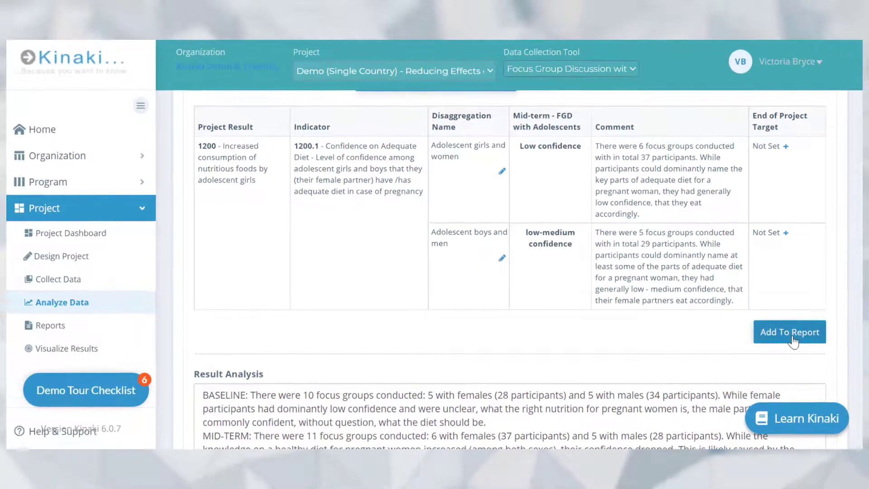
pyautogui.click(793, 341)
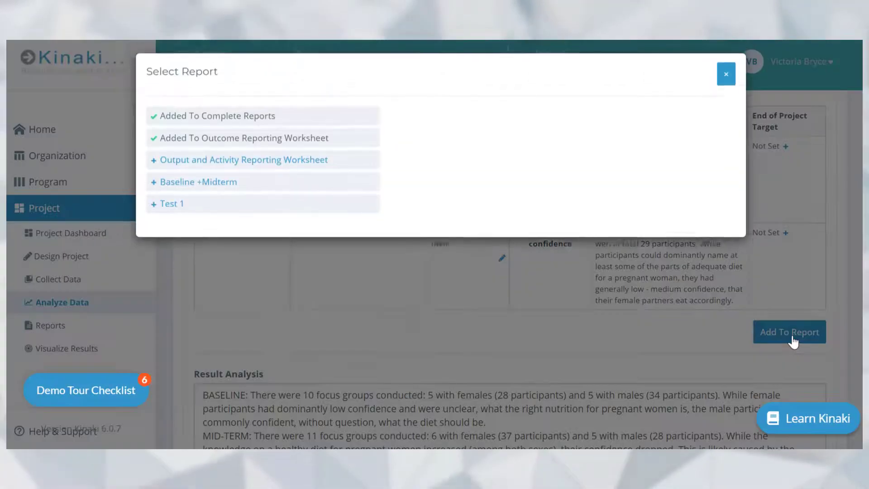
pyautogui.click(171, 210)
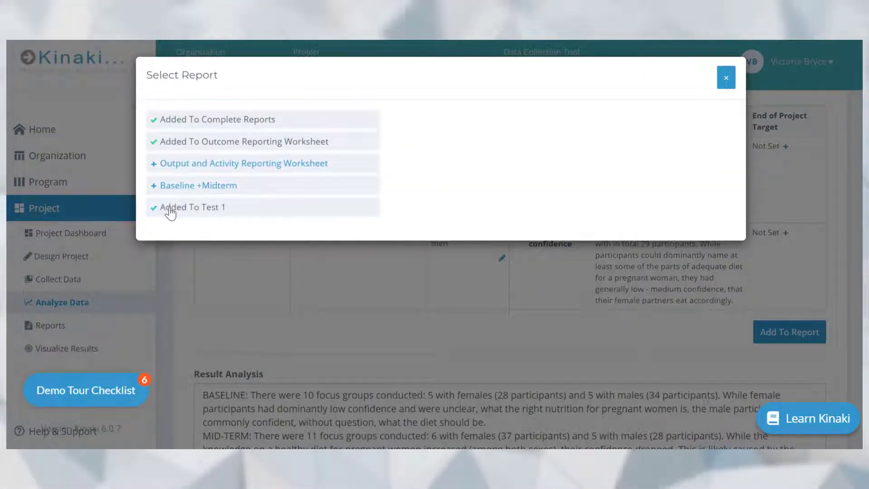
pyautogui.click(726, 78)
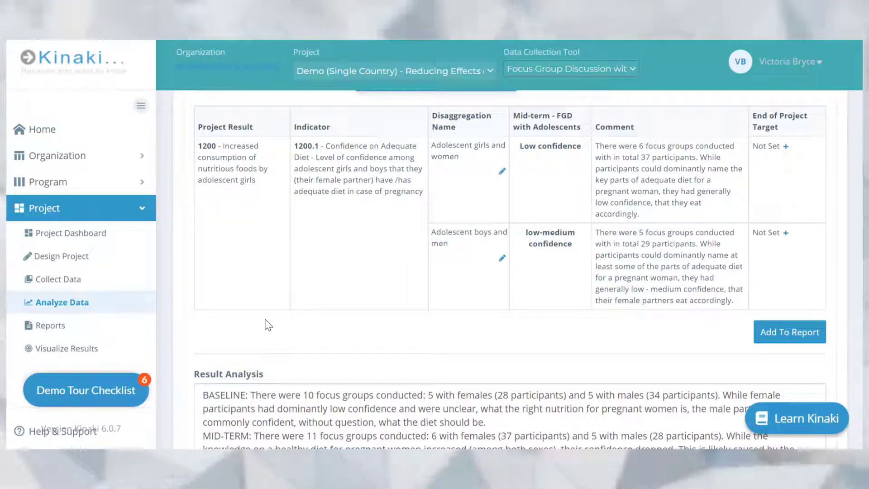
# - Open the project's reports and look over the indicators listed in the Test 1 report
pyautogui.click(66, 330)
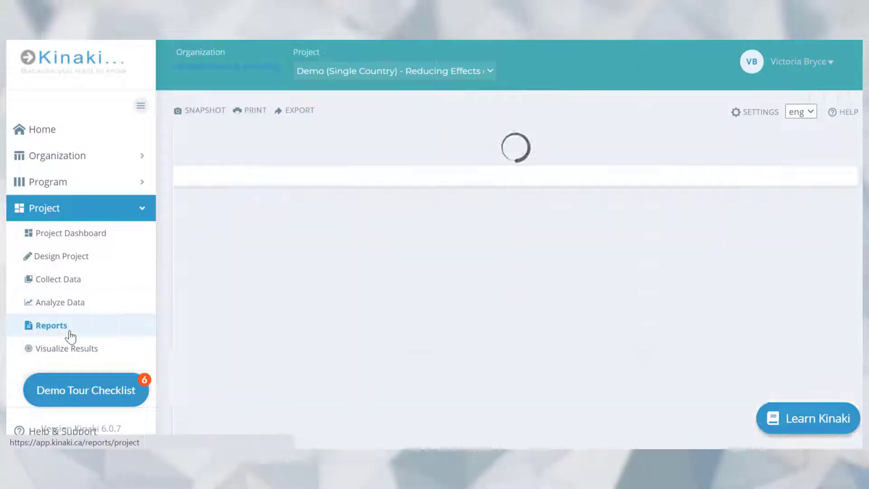
pyautogui.click(780, 185)
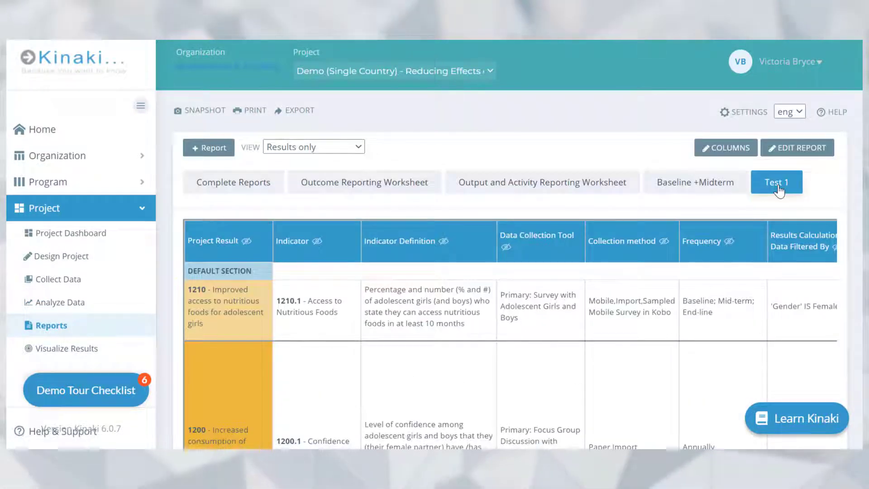
pyautogui.scroll(-4, 517, 285)
pyautogui.scroll(2, 519, 286)
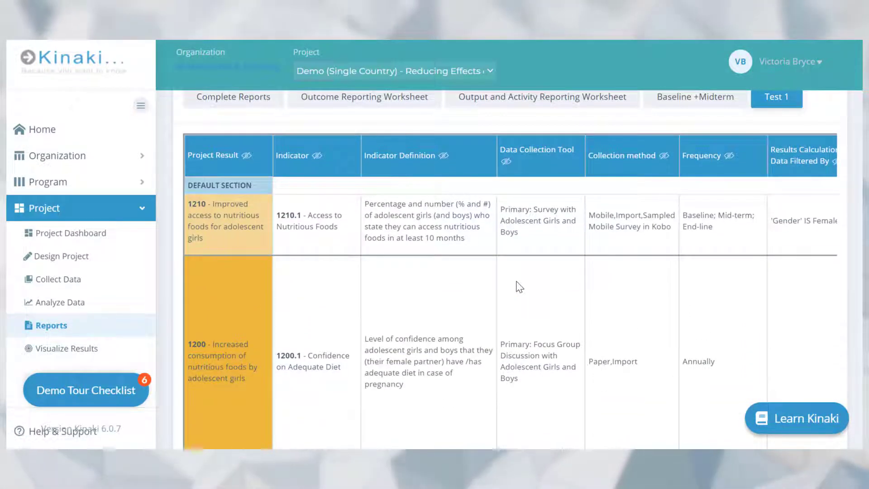
pyautogui.scroll(2, 519, 286)
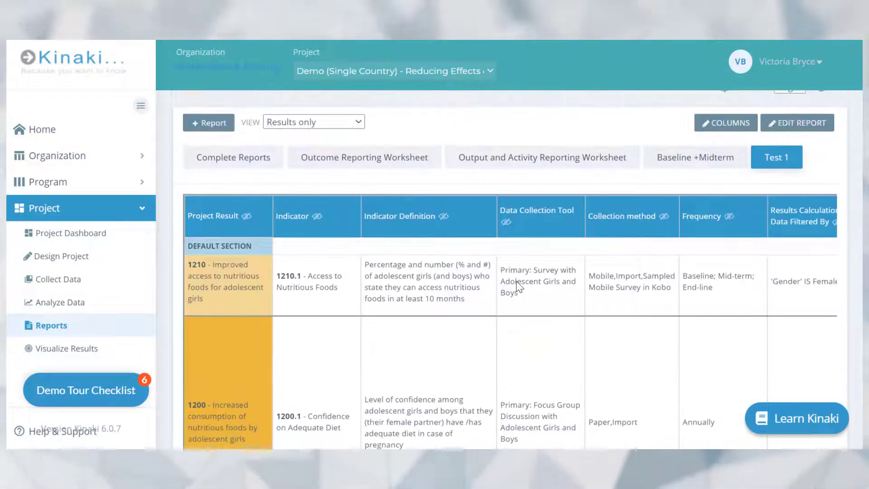
# - Open the Test 1 report for editing and display the settings that organize its indicators
pyautogui.click(800, 240)
pyautogui.click(795, 120)
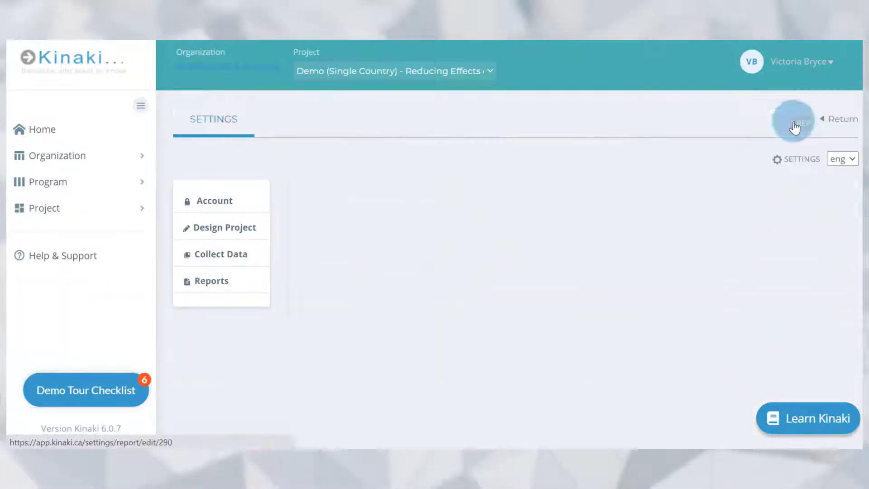
pyautogui.click(480, 234)
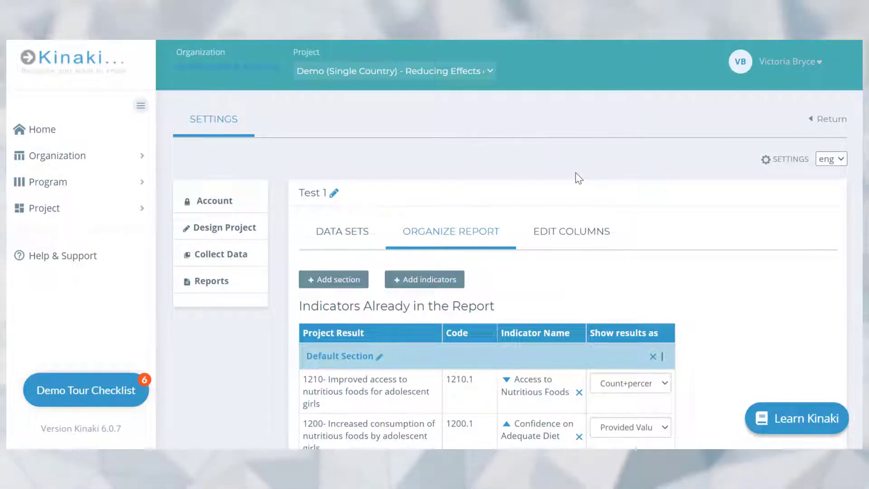
pyautogui.click(453, 282)
pyautogui.scroll(-2, 555, 272)
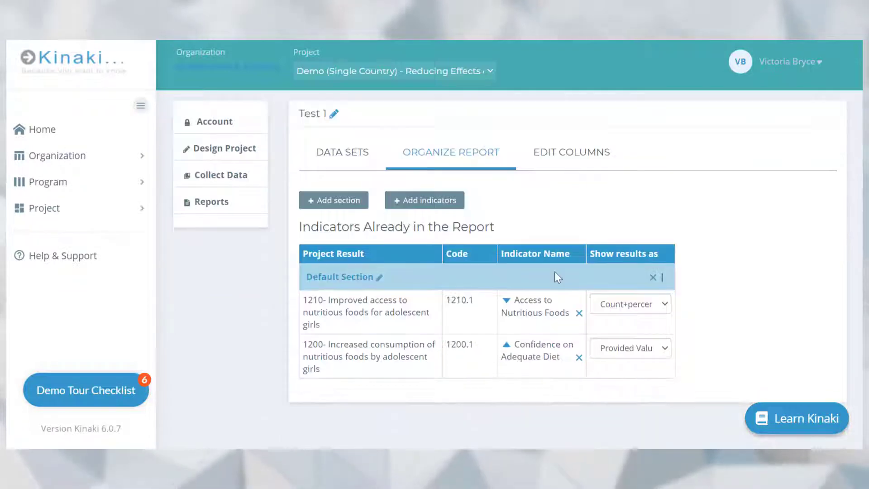
pyautogui.scroll(1, 555, 273)
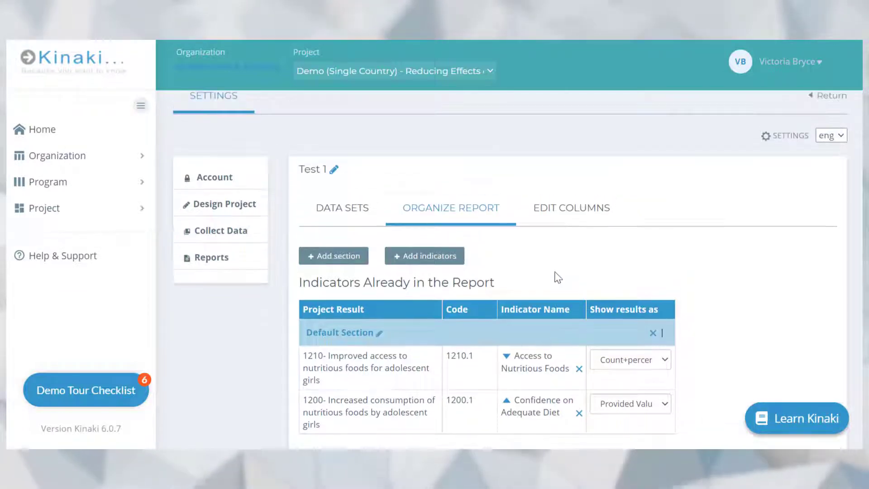
# - Add indicators 1100.1 Utilization of Adolescent Health Services and 1100.2 Usage of Adolescent-friendly Health Services to the report's default section
pyautogui.click(431, 262)
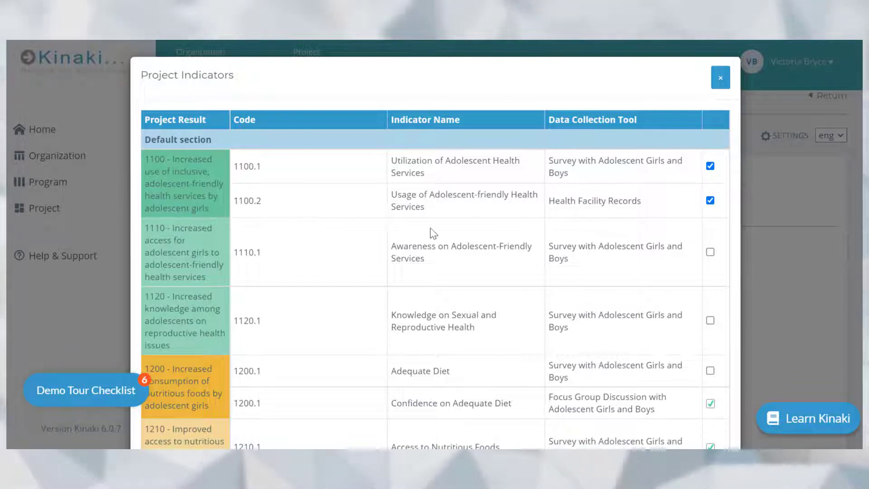
pyautogui.scroll(-5, 259, 308)
pyautogui.scroll(-15, 259, 308)
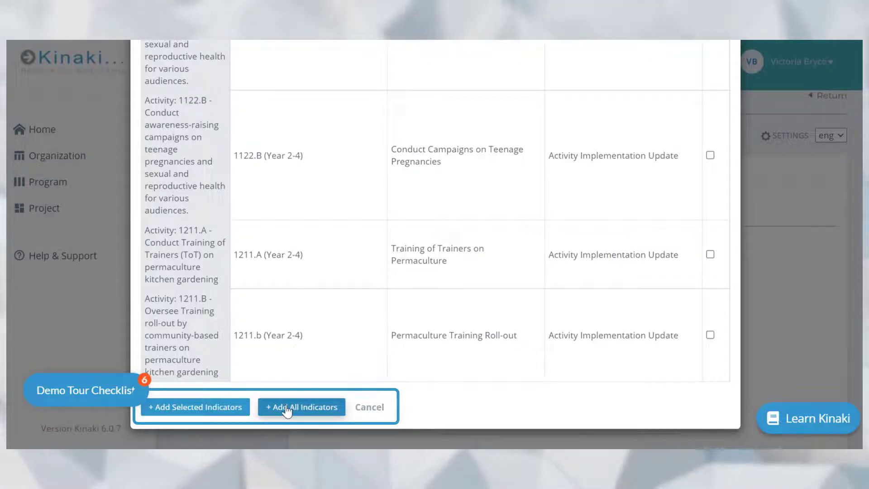
pyautogui.click(186, 410)
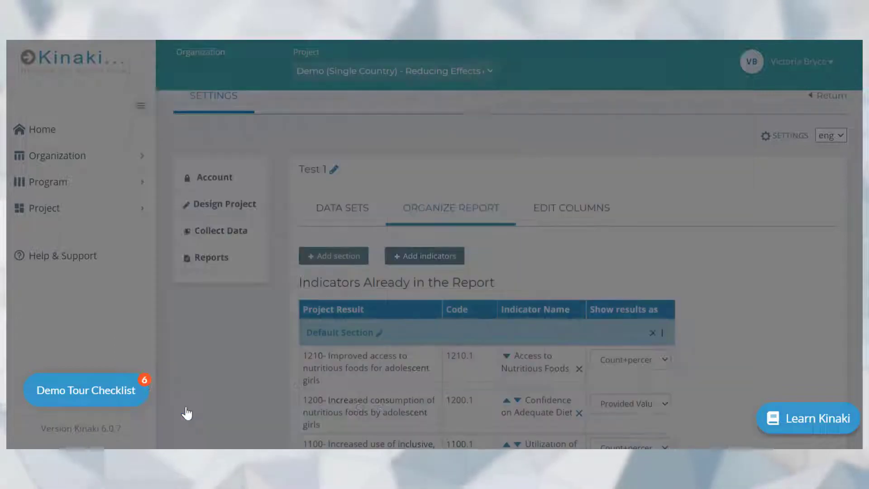
pyautogui.scroll(-3, 730, 369)
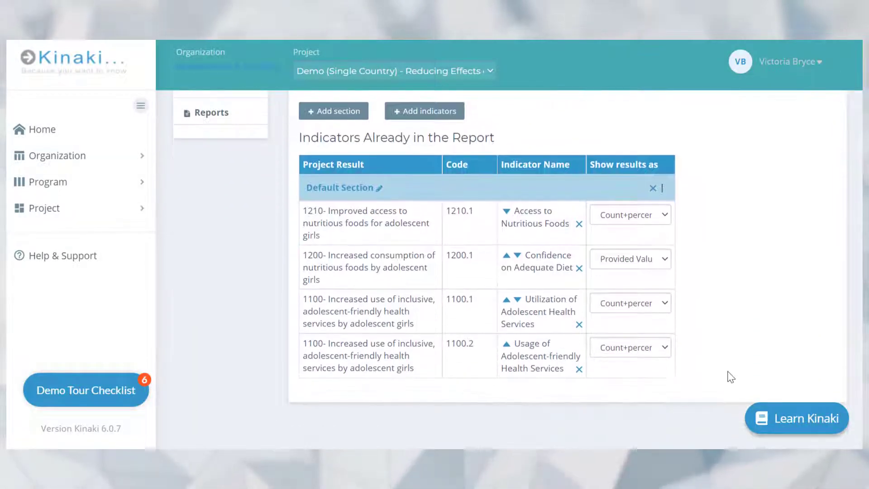
# - Show results as Count+percentage for indicator 1100.1, Count for 1110.1 and Percentage for 1120.1
pyautogui.scroll(2, 730, 375)
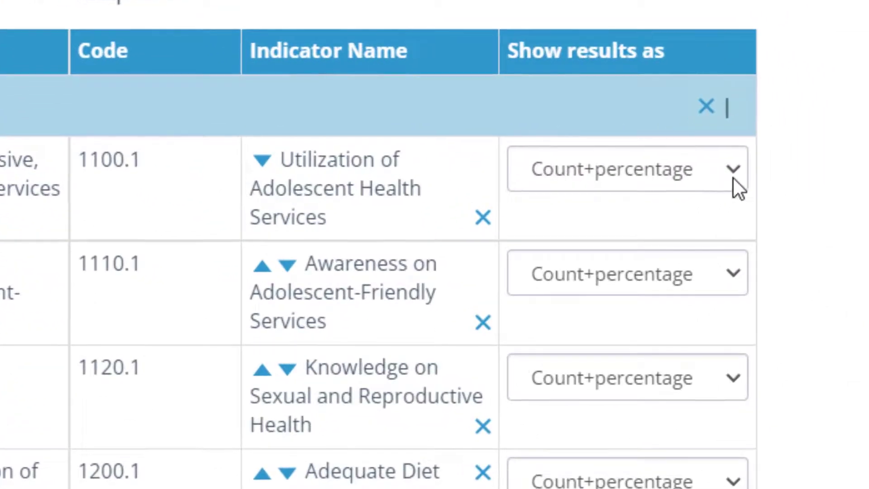
pyautogui.click(599, 246)
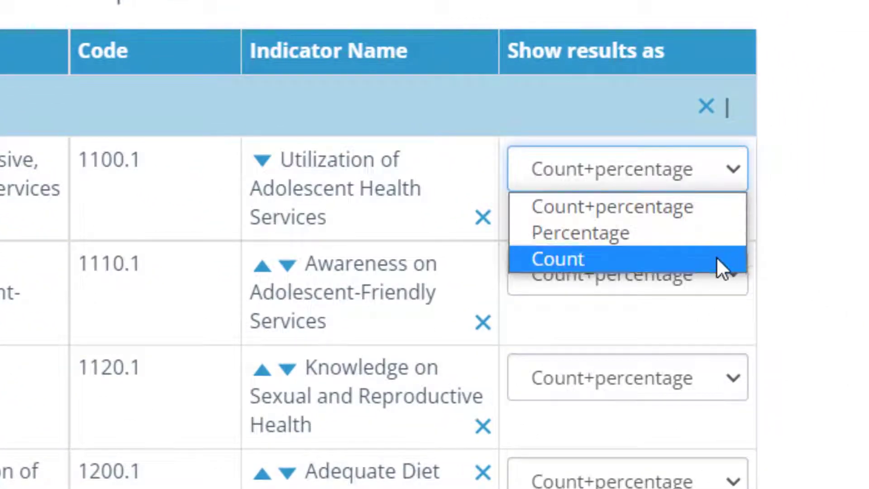
pyautogui.click(709, 210)
pyautogui.click(676, 279)
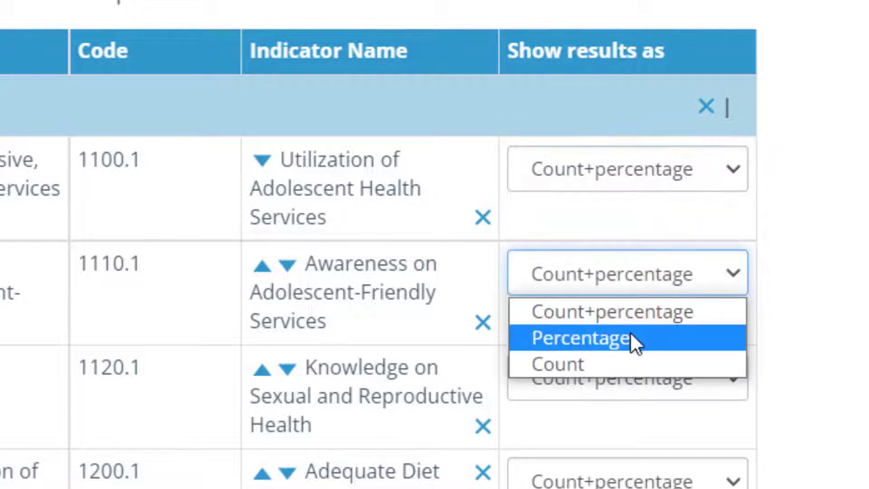
pyautogui.click(620, 362)
pyautogui.click(610, 377)
pyautogui.click(606, 440)
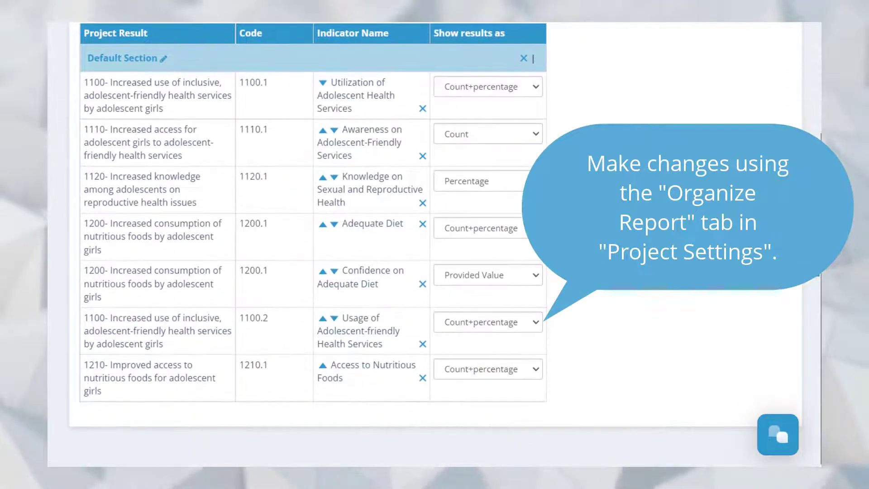
# - Open the Test 1 report's reported data sets for editing and look through those available for each collection tool
pyautogui.scroll(3, 435, 244)
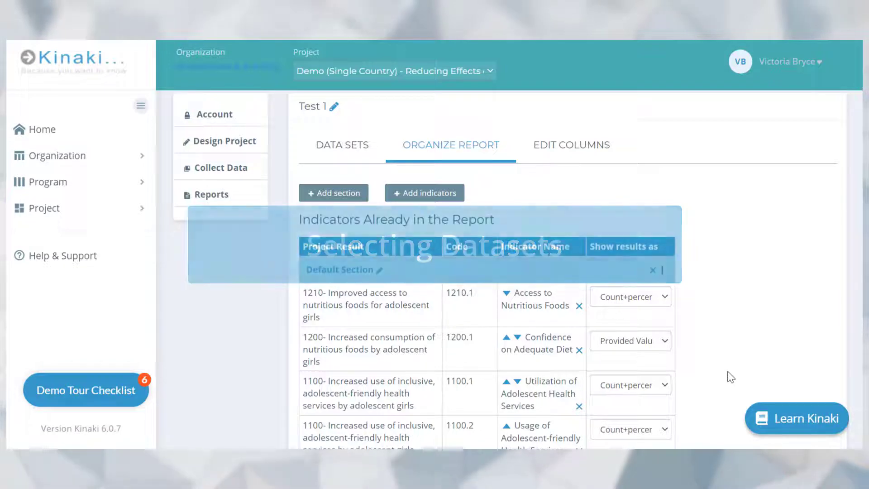
pyautogui.click(335, 147)
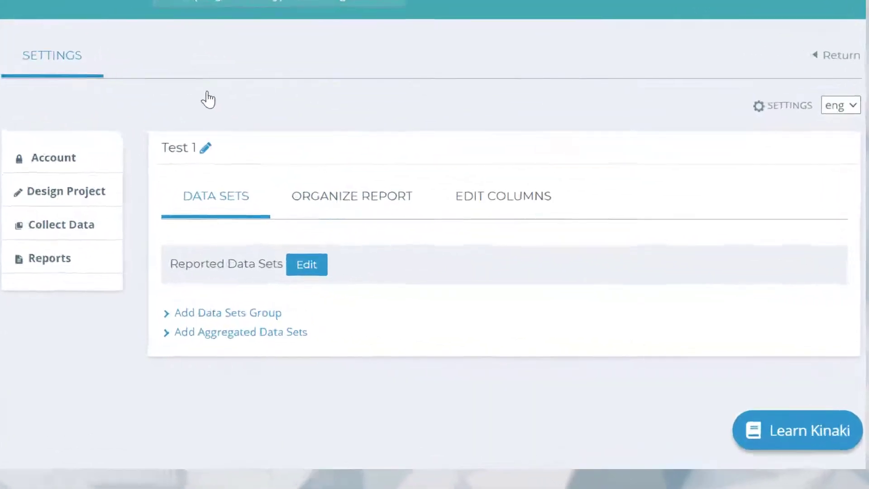
pyautogui.click(197, 243)
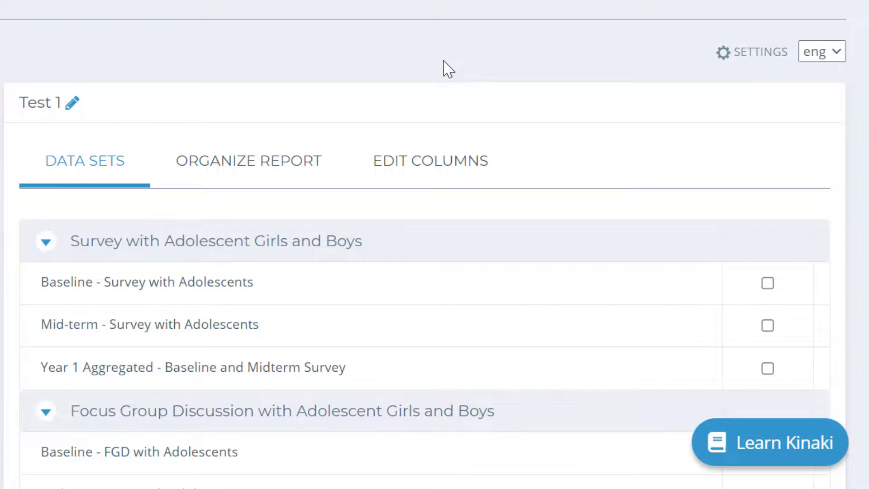
pyautogui.scroll(-8, 515, 330)
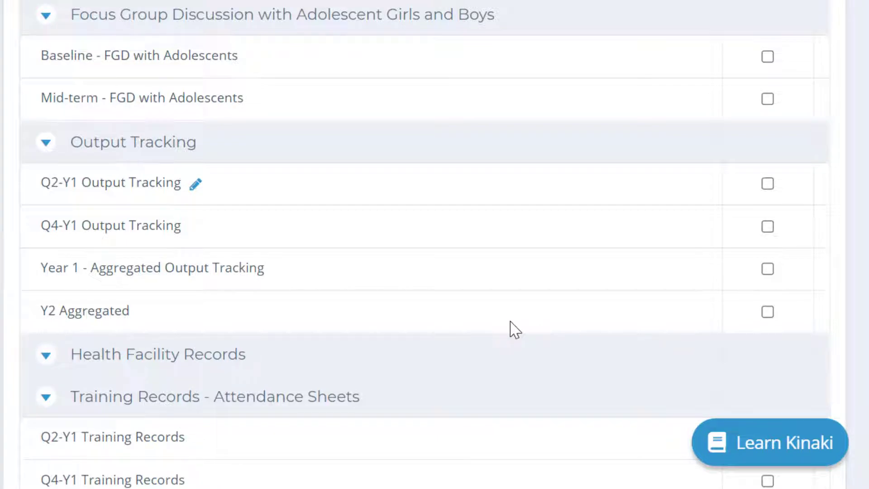
pyautogui.scroll(-4, 514, 330)
pyautogui.scroll(-4, 514, 330)
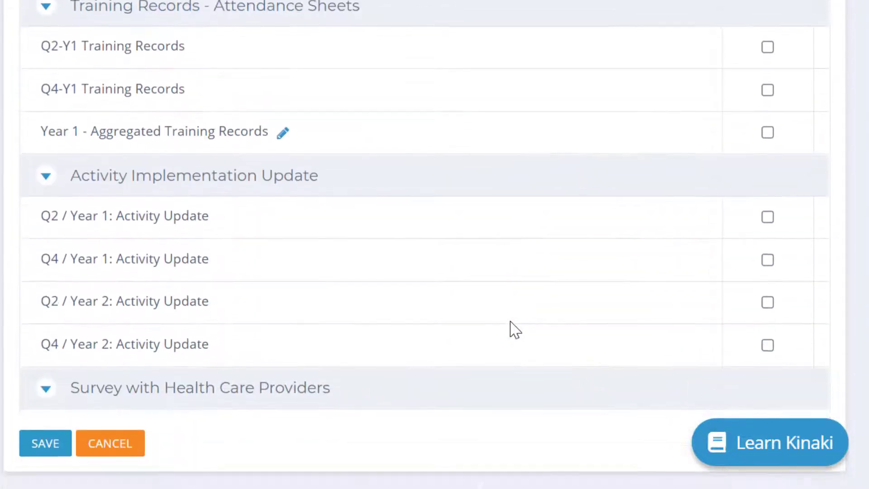
pyautogui.scroll(12, 515, 330)
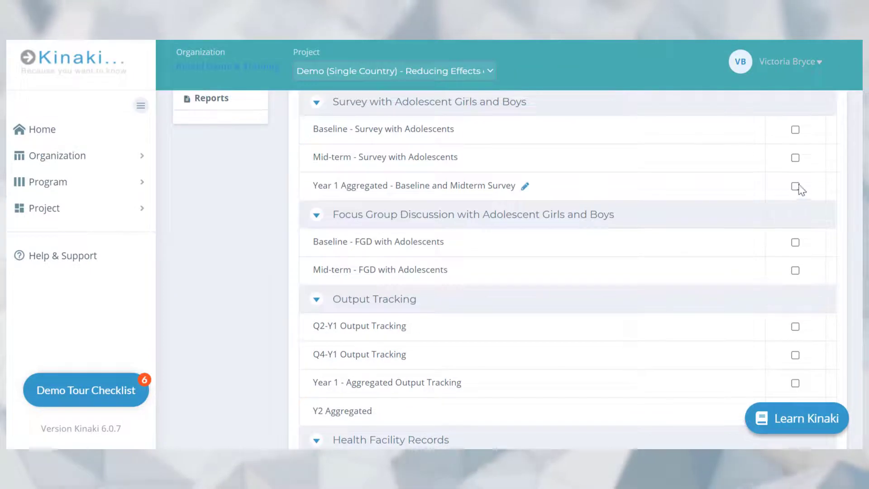
# - Include Year 1 Aggregated - Baseline and Midterm Survey, Y2 Aggregated and Year 1 - Aggregated Training Records in the report, and save the selection
pyautogui.click(796, 187)
pyautogui.scroll(-2, 795, 384)
pyautogui.click(795, 335)
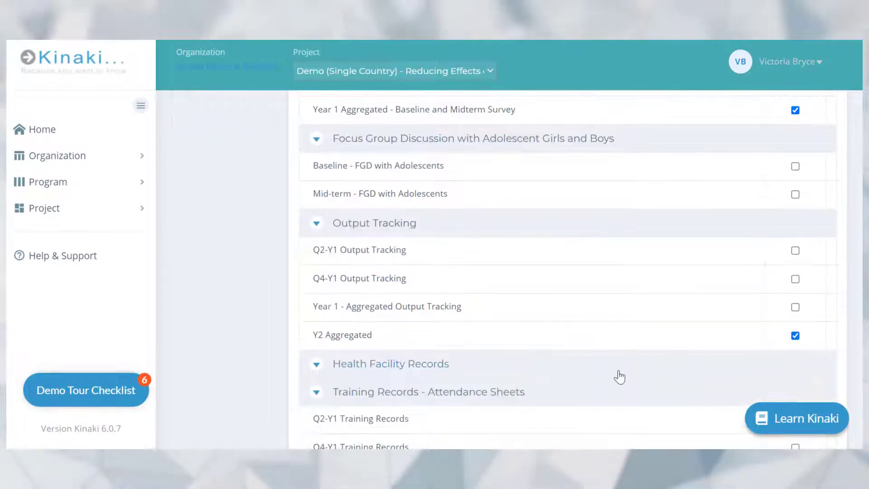
pyautogui.scroll(-3, 781, 327)
pyautogui.scroll(-3, 743, 349)
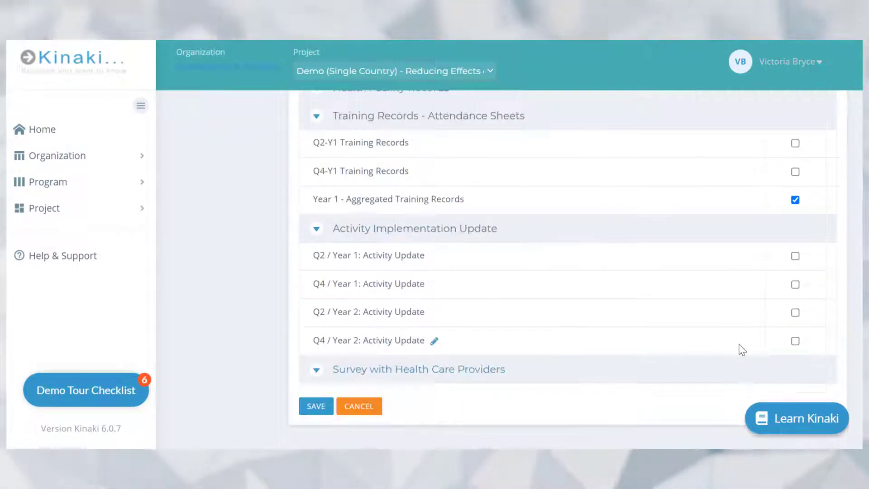
pyautogui.click(316, 406)
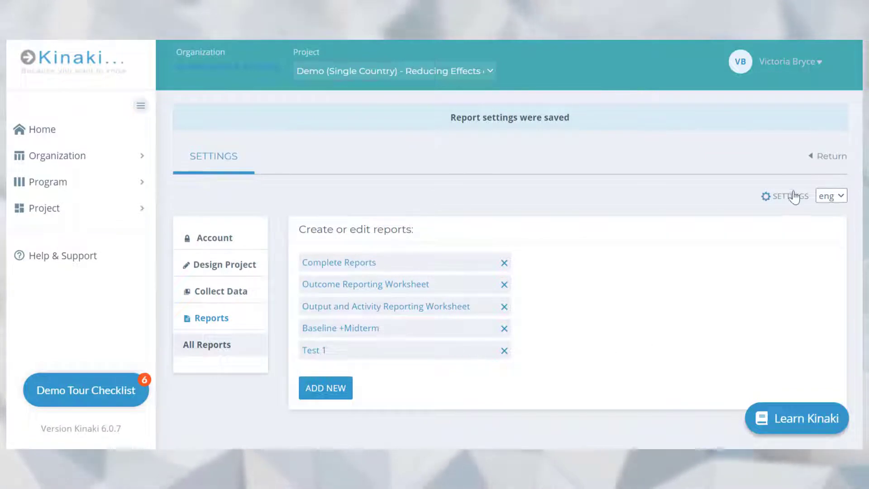
# - Reopen the Test 1 report's settings and review its reported data sets
pyautogui.click(311, 351)
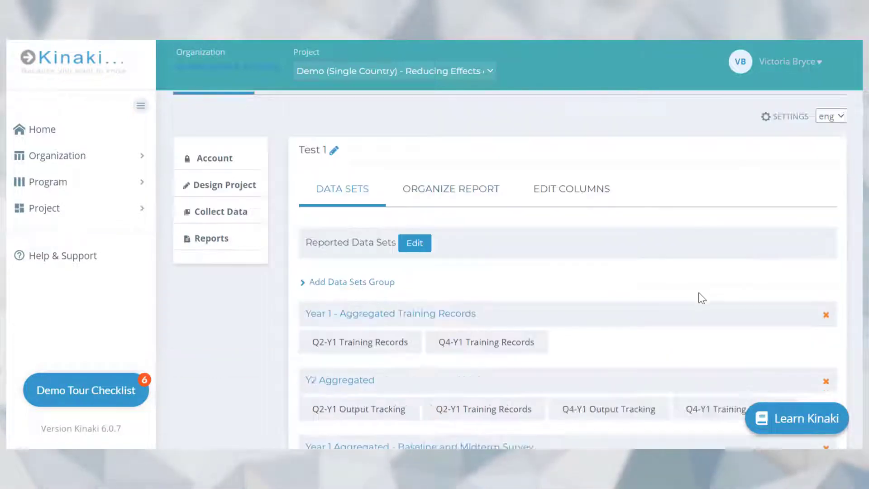
pyautogui.scroll(-3, 701, 298)
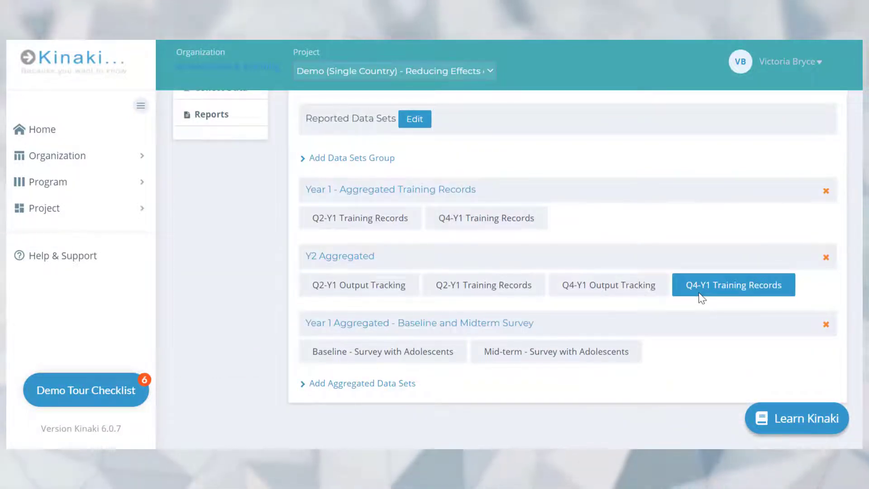
# - Reorder the indicators in the report's Default Section so that 1200.1 comes directly after 1100.1
pyautogui.scroll(2, 388, 219)
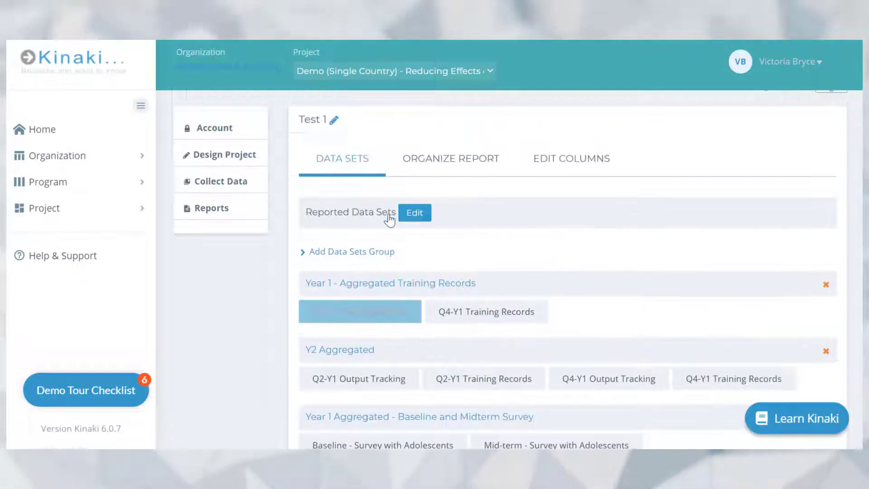
pyautogui.click(449, 169)
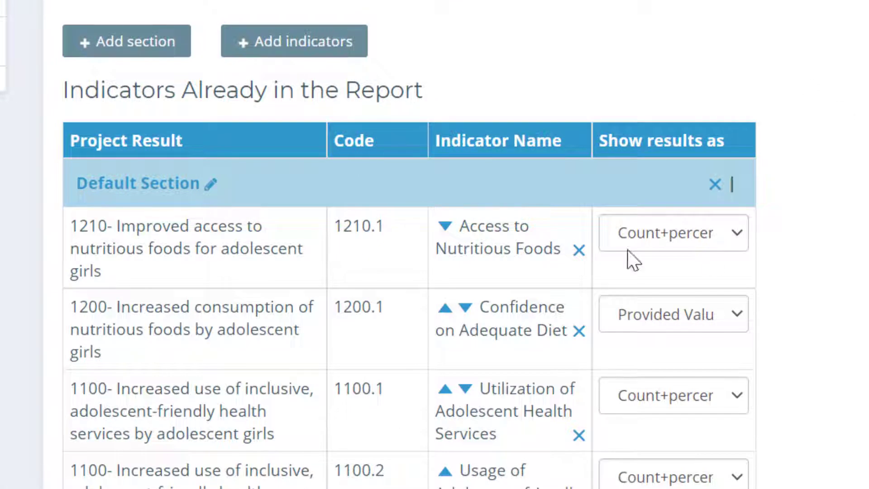
pyautogui.click(445, 226)
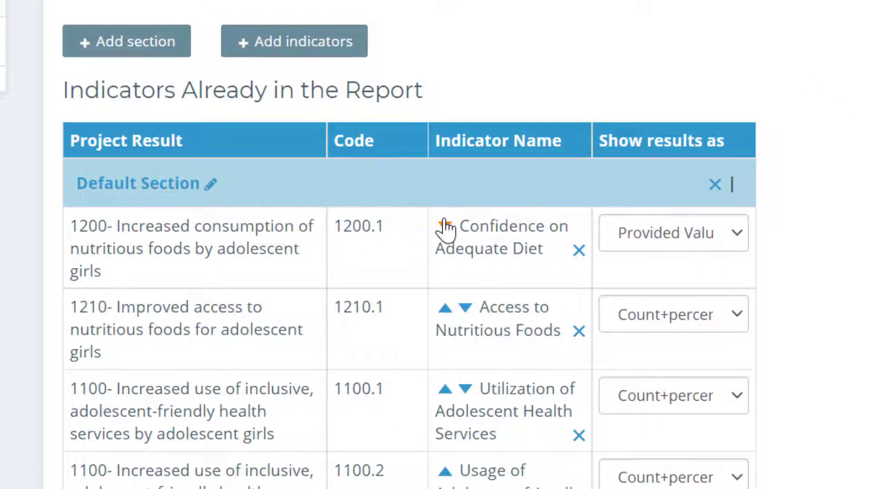
pyautogui.click(445, 226)
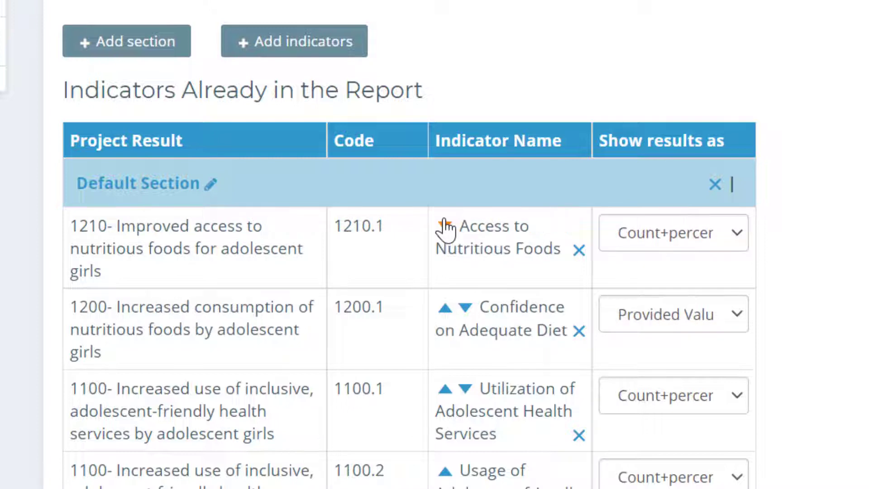
pyautogui.click(465, 308)
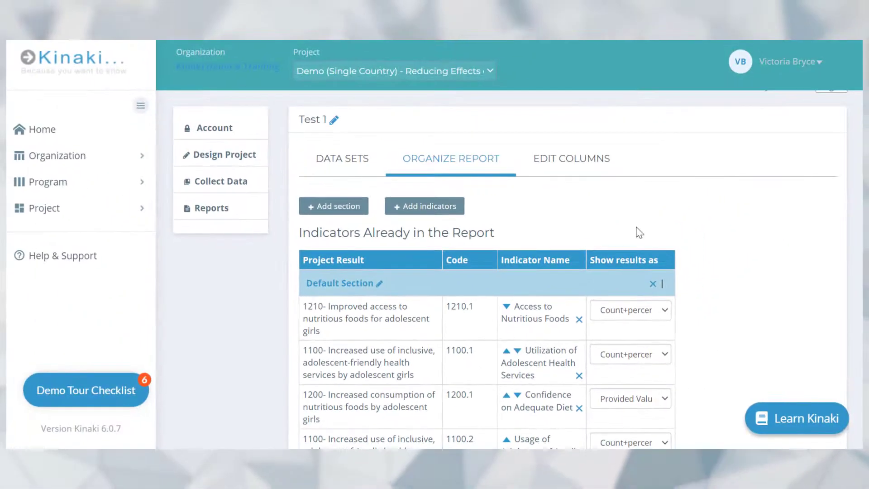
# - Hide the Project Result column in the Test 1 report's column settings and show it again
pyautogui.click(578, 186)
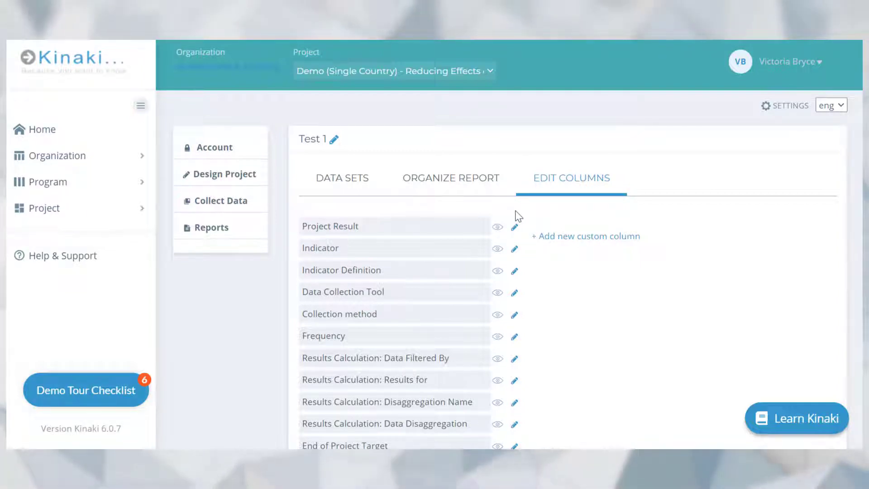
pyautogui.click(498, 227)
pyautogui.click(498, 227)
pyautogui.scroll(-1, 679, 352)
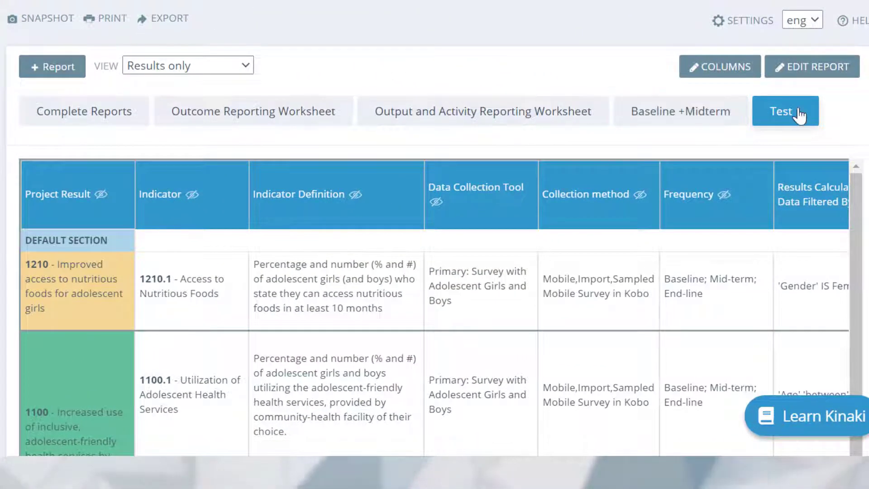
# - Examine the Test 1 report table across all its columns, including the Result Analysis narratives and the aggregated results
pyautogui.hscroll(5, 516, 245)
pyautogui.hscroll(8, 521, 247)
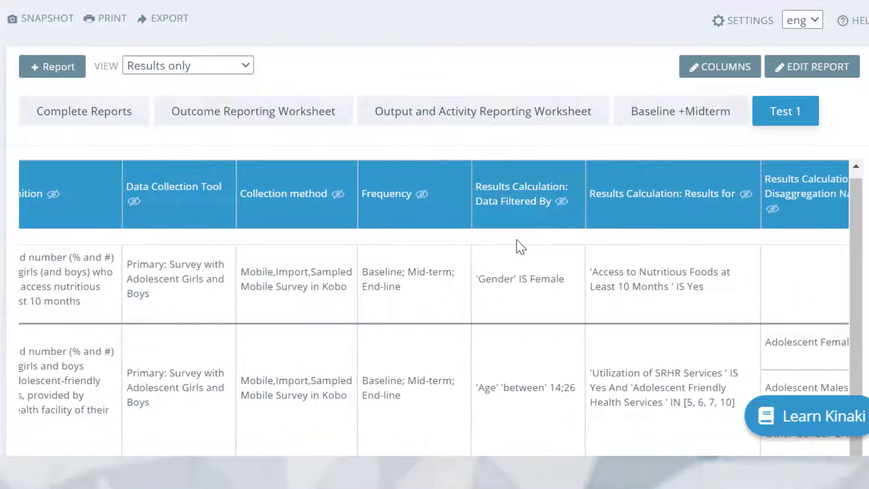
pyautogui.hscroll(8, 520, 247)
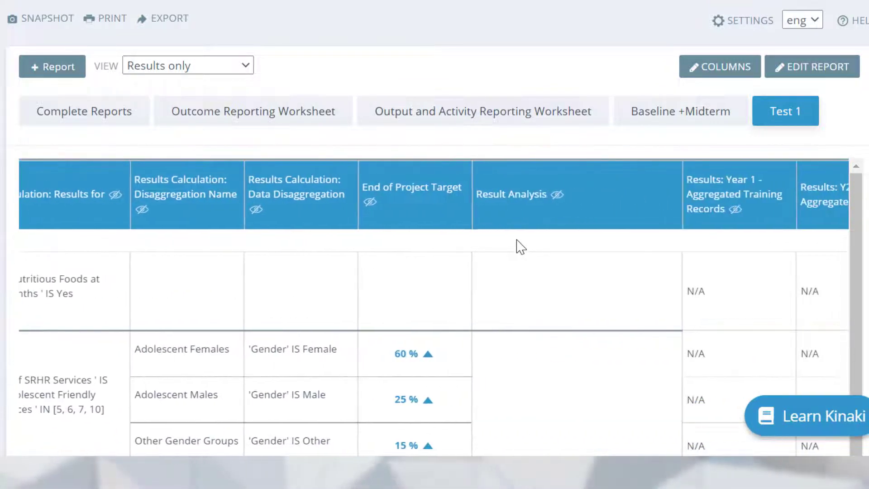
pyautogui.scroll(-2, 521, 247)
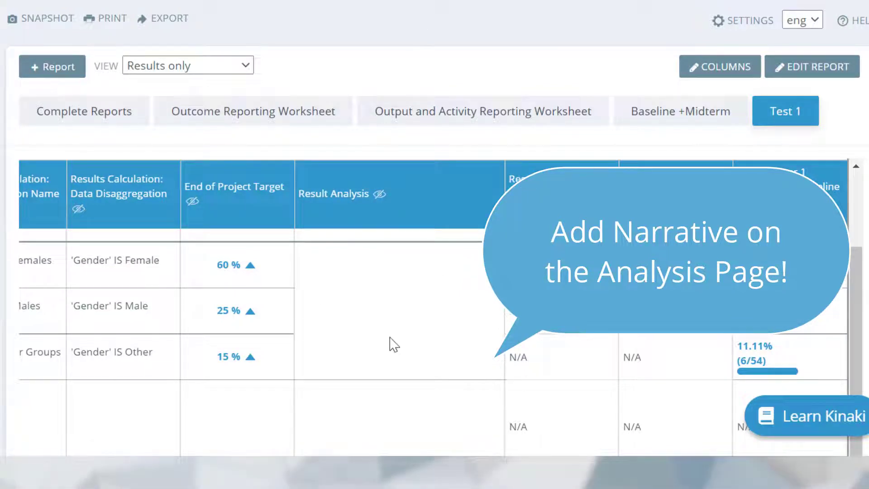
pyautogui.scroll(-7, 384, 262)
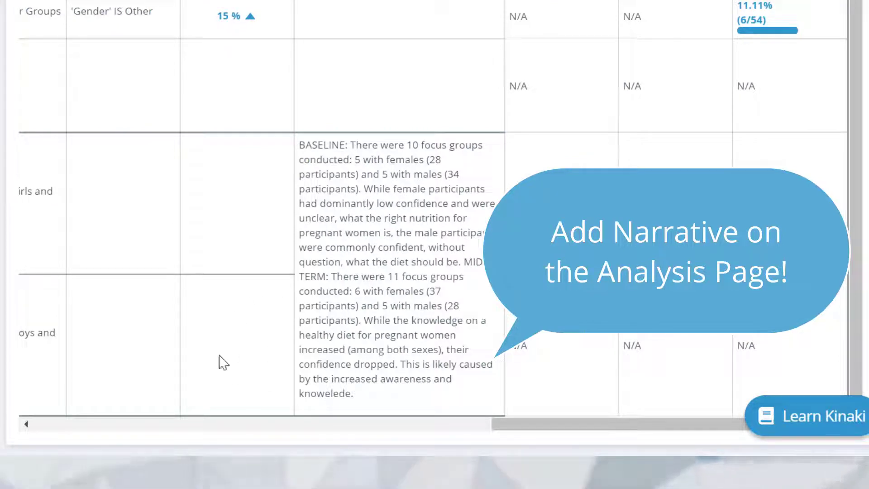
pyautogui.hscroll(-20, 357, 288)
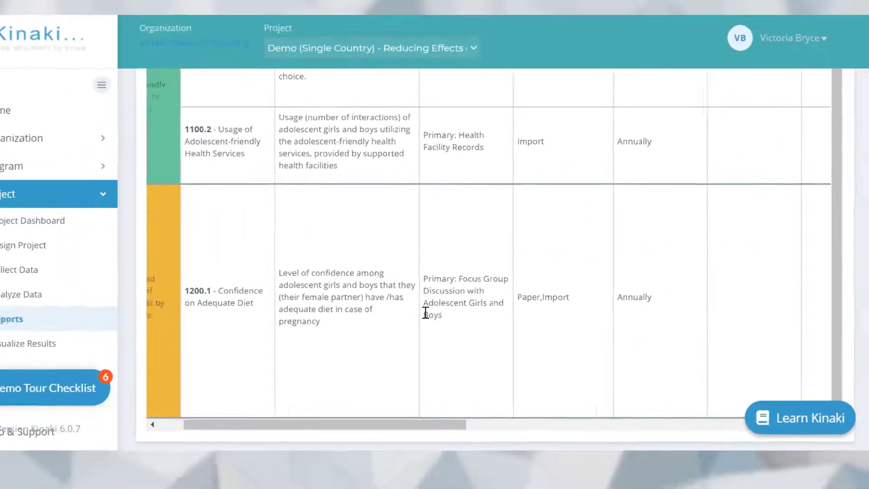
pyautogui.scroll(8, 310, 229)
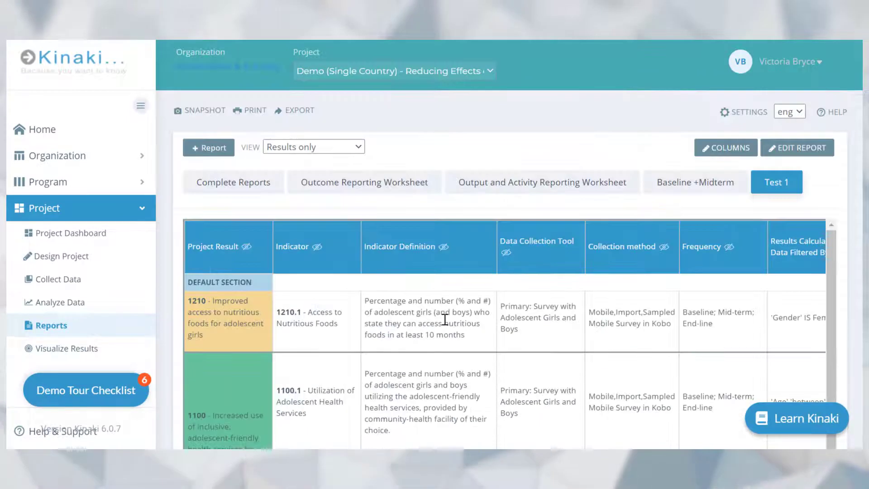
# - Start a new data set group in the Test 1 report's settings and name it Test 1 Grouping
pyautogui.click(822, 157)
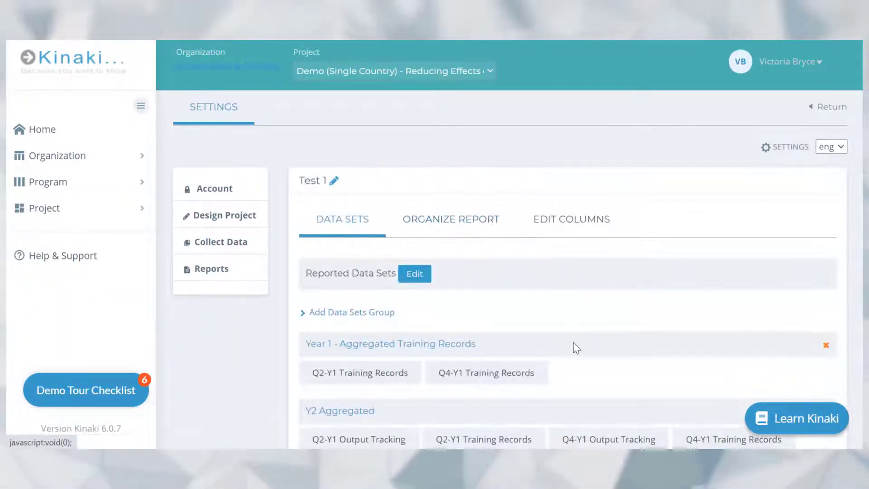
pyautogui.scroll(-3, 569, 289)
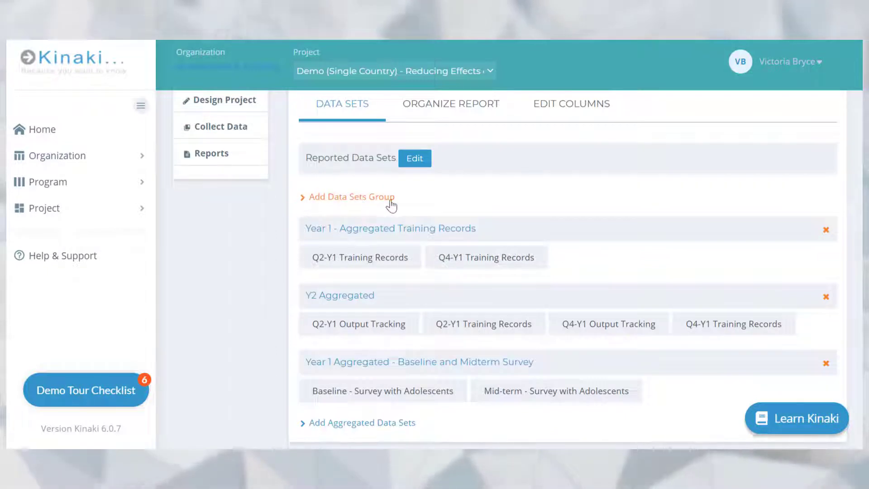
pyautogui.scroll(-1, 415, 376)
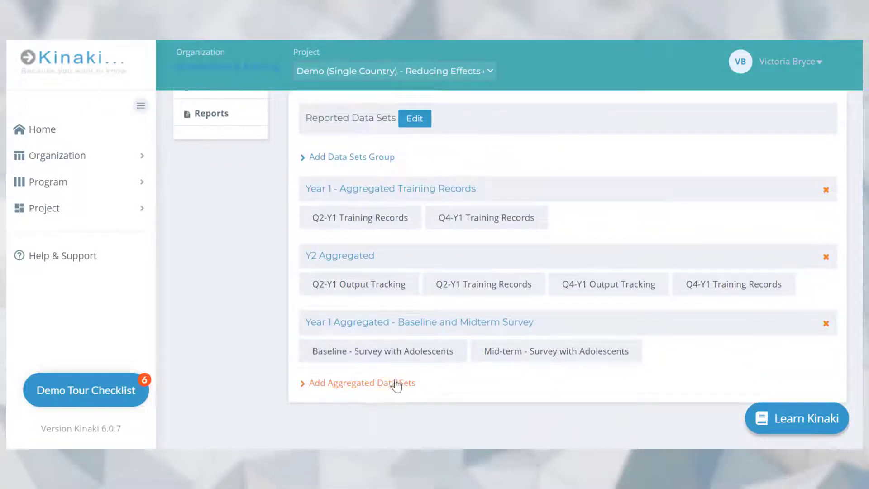
pyautogui.scroll(1, 600, 244)
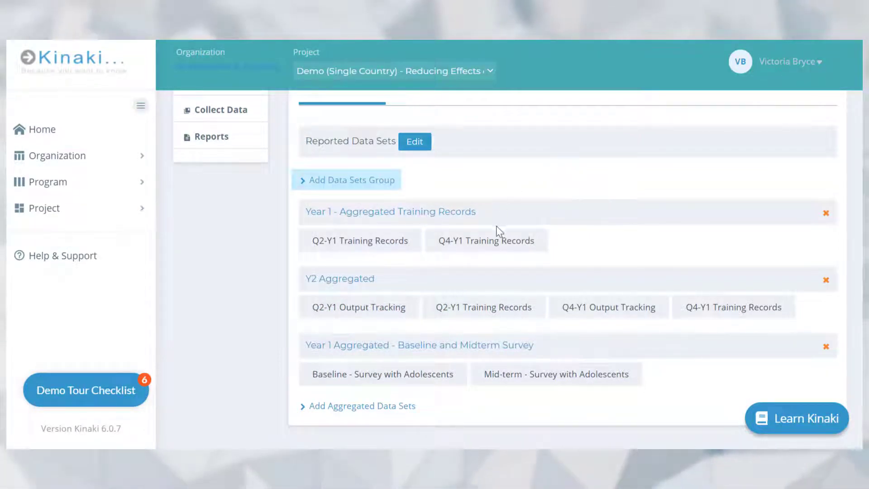
pyautogui.click(379, 183)
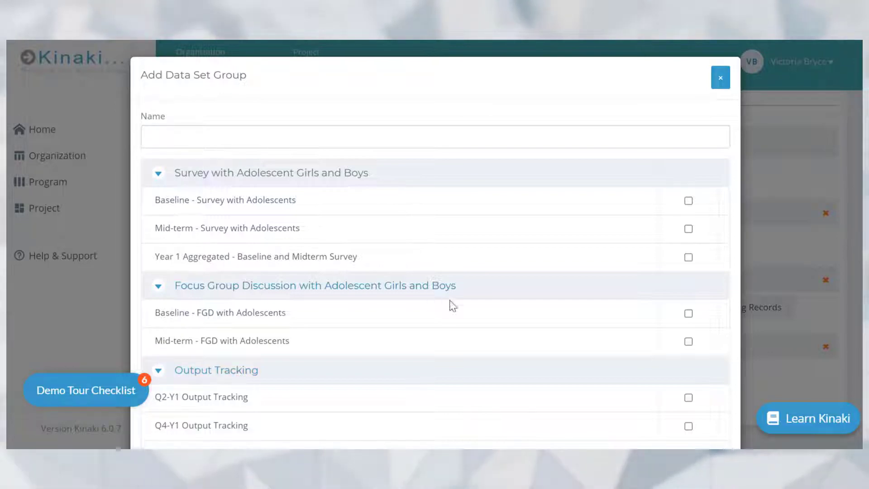
pyautogui.scroll(-3, 707, 382)
pyautogui.scroll(3, 709, 385)
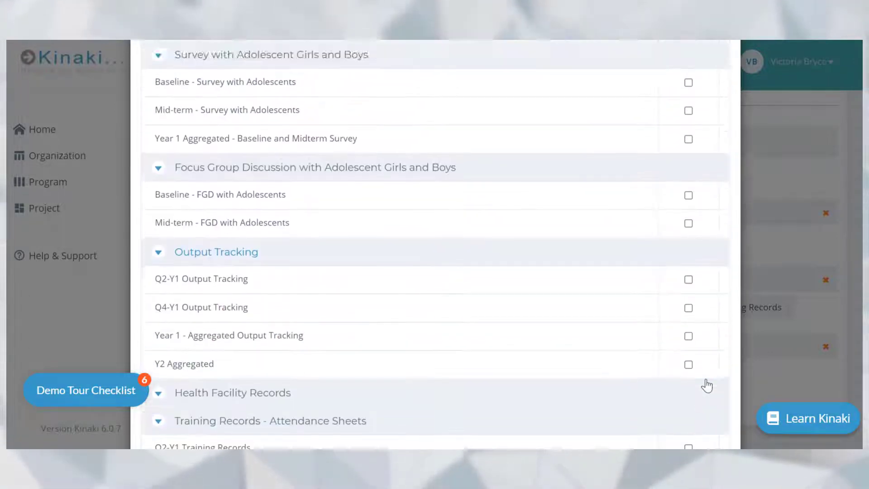
pyautogui.click(312, 140)
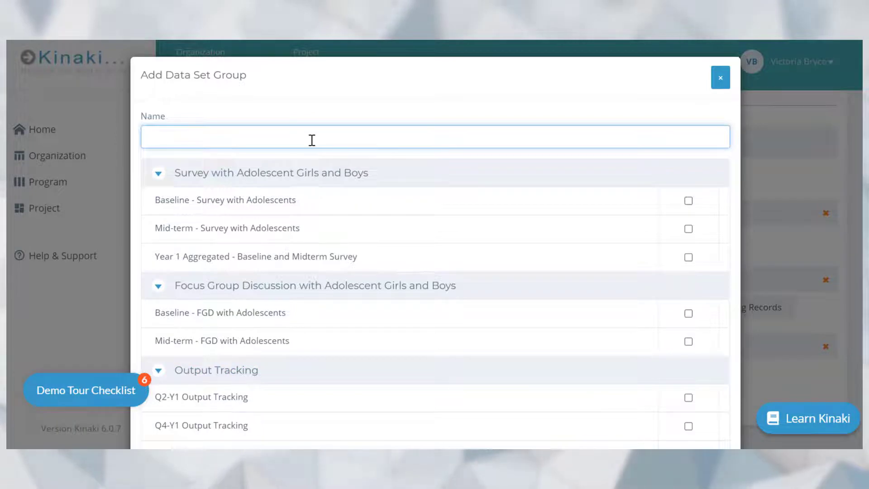
pyautogui.write('Te')
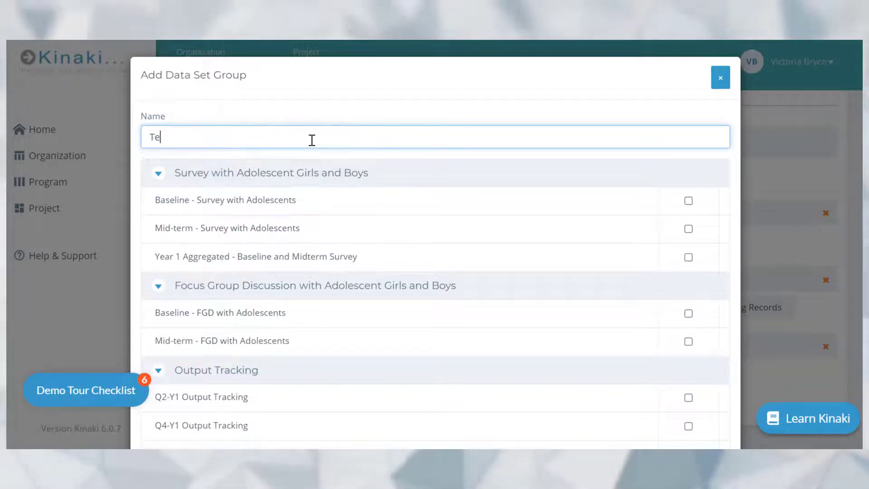
pyautogui.write('st 1 Grouping')
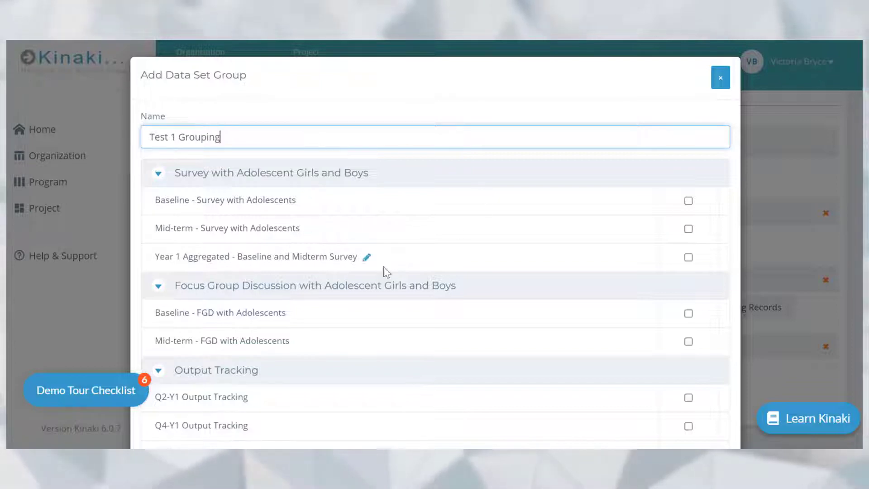
# - Include the Baseline, Mid-term and Year 1 Aggregated data sets of the Survey with Adolescent Girls and Boys in the group, and save it
pyautogui.click(689, 257)
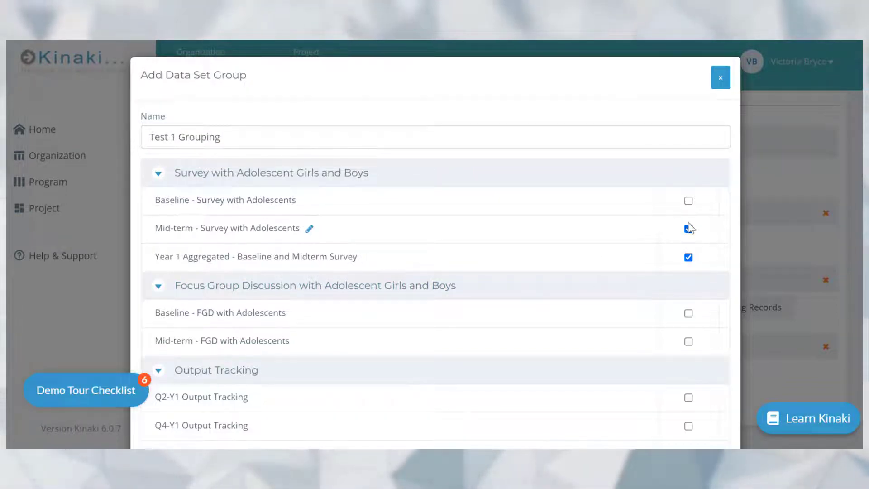
pyautogui.click(689, 201)
pyautogui.scroll(-10, 317, 353)
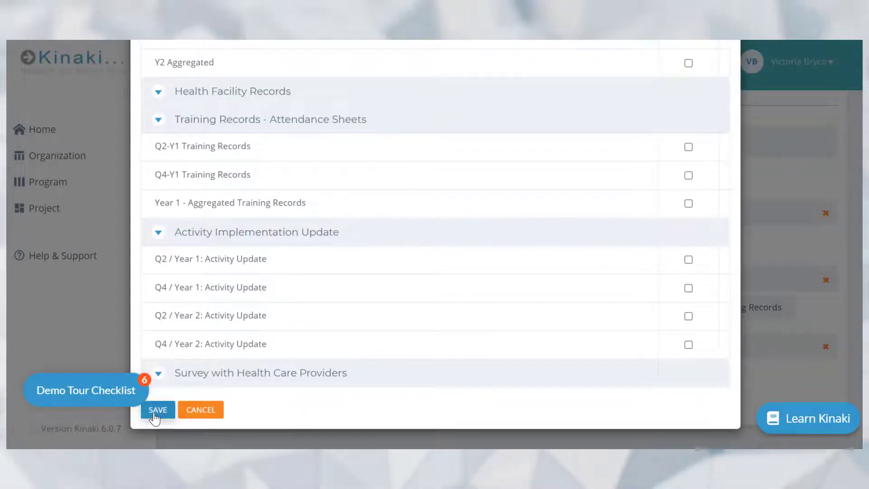
pyautogui.click(154, 414)
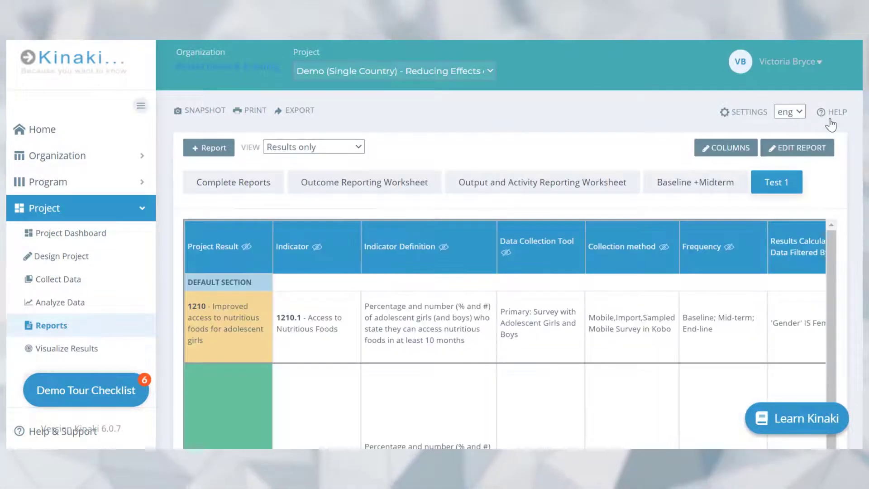
# - Examine how the Test 1 report presents the results under the Test 1 Grouping column
pyautogui.hscroll(10, 610, 326)
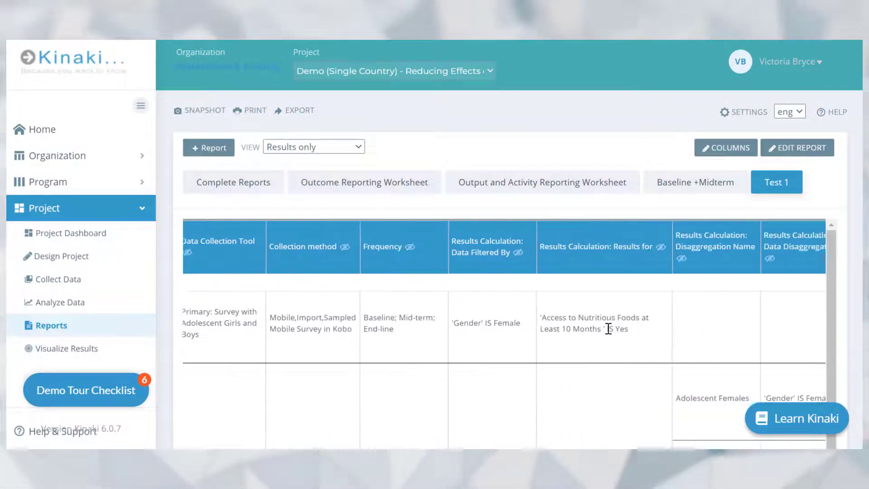
pyautogui.hscroll(10, 608, 328)
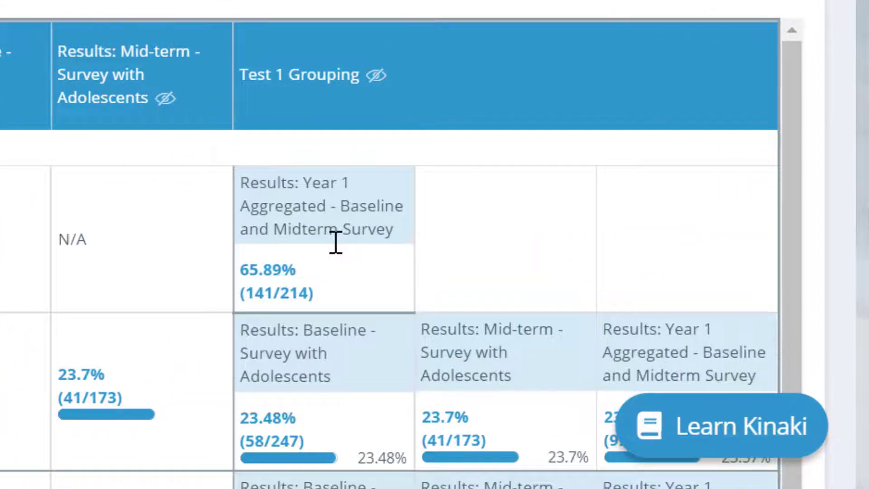
pyautogui.scroll(-2, 361, 341)
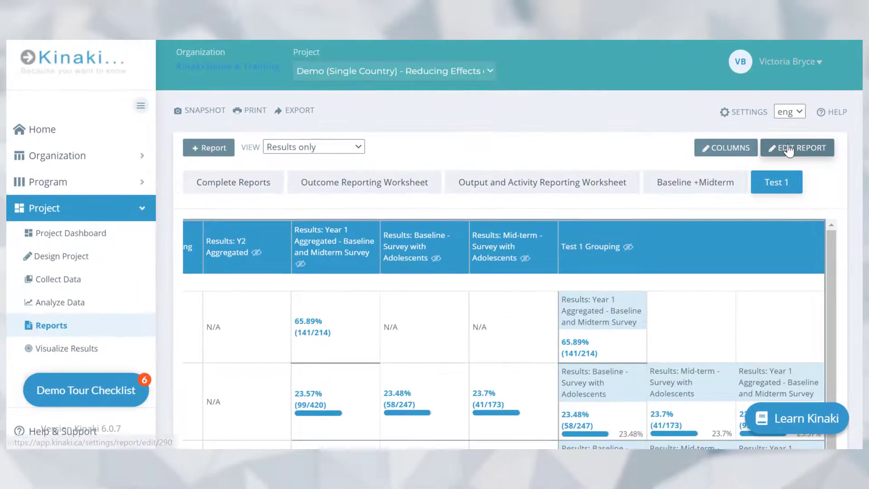
# - Start a new aggregated data set in the Test 1 report's settings and name it Test 1 Aggregated
pyautogui.click(789, 150)
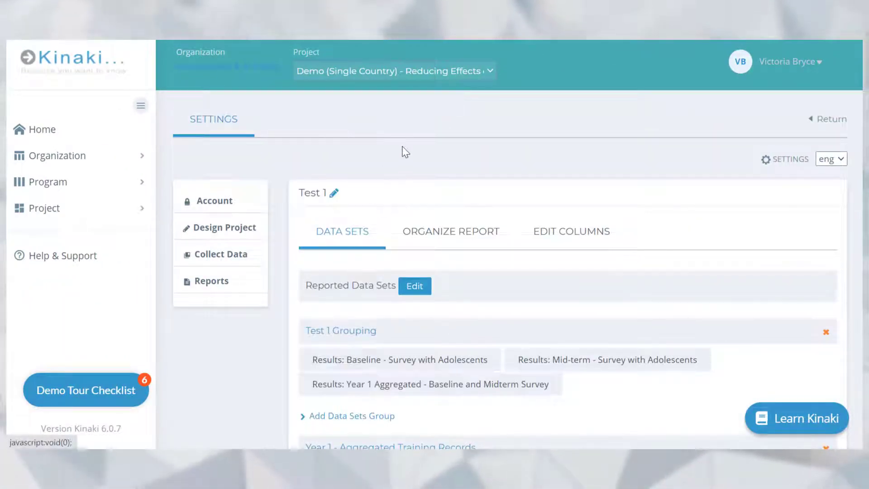
pyautogui.scroll(-6, 405, 152)
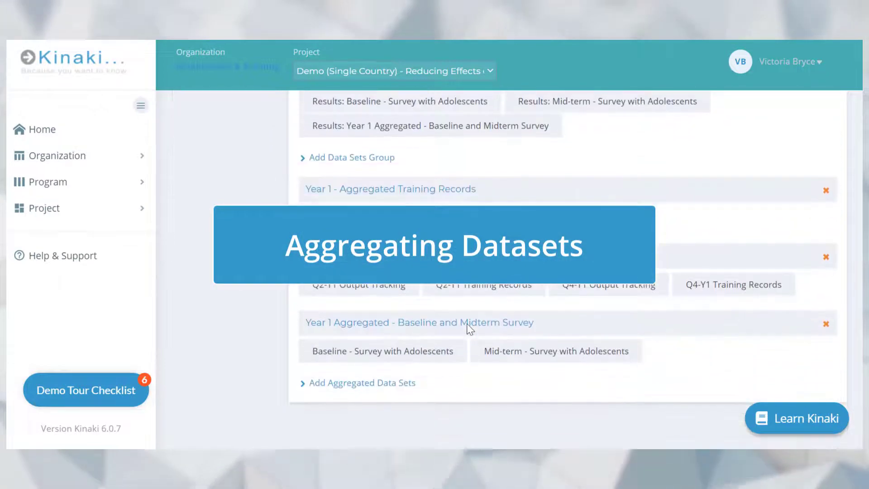
pyautogui.scroll(2, 469, 327)
pyautogui.scroll(-2, 468, 328)
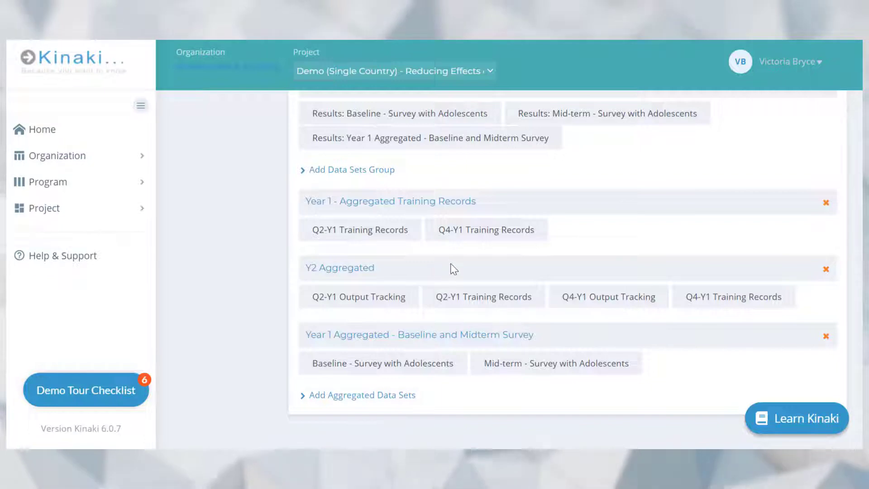
pyautogui.click(346, 396)
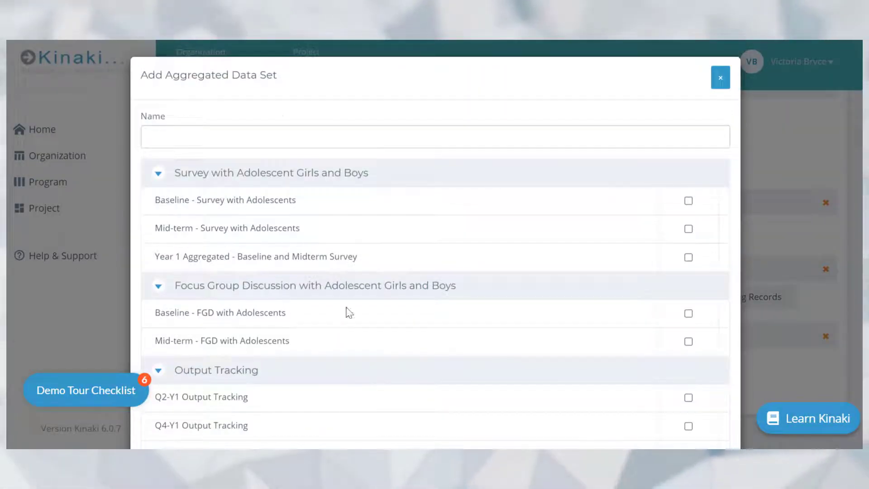
pyautogui.click(340, 129)
pyautogui.write('Test 1')
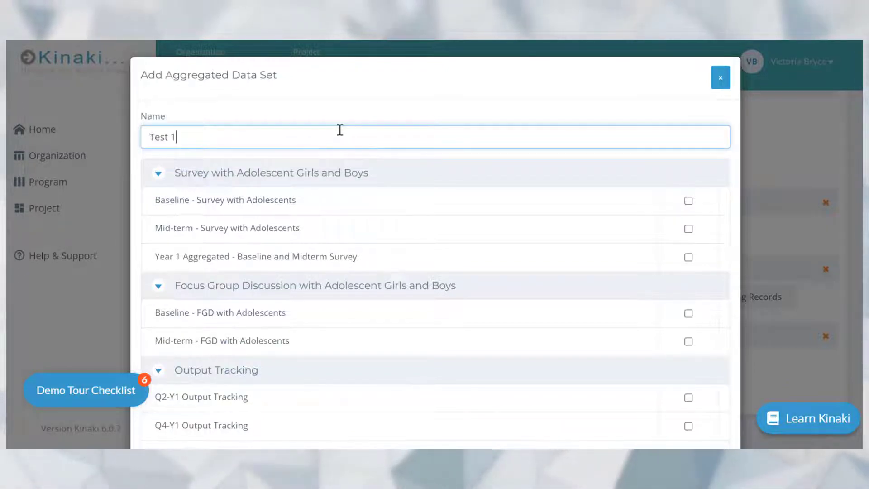
pyautogui.write(' Aggregated')
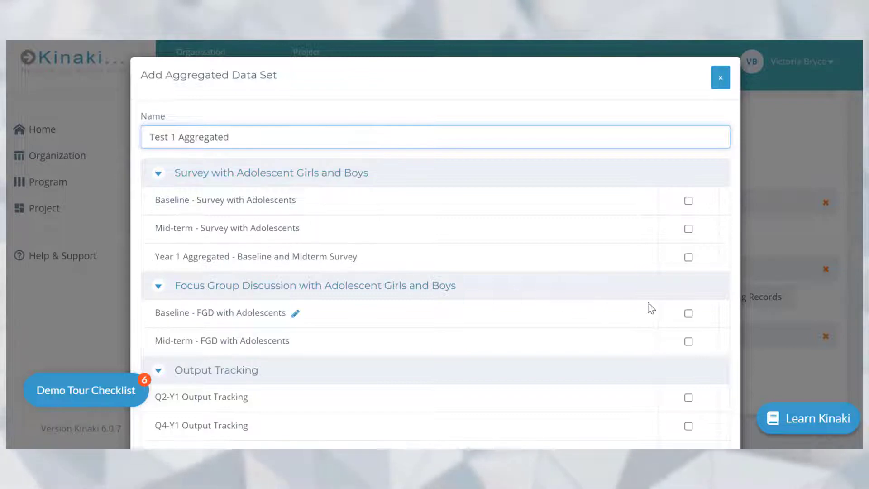
# - Include the Baseline and Mid-term data sets of the Focus Group Discussion with Adolescent Girls and Boys in the aggregation, and save it
pyautogui.click(689, 314)
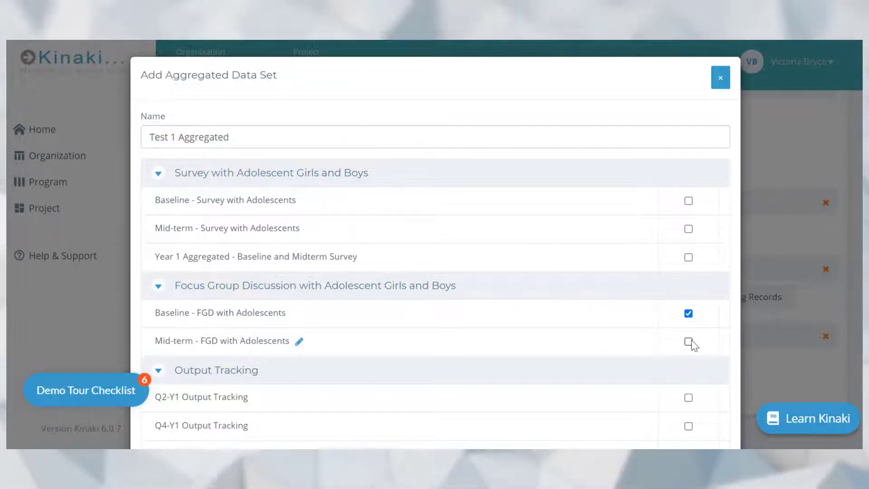
pyautogui.click(690, 341)
pyautogui.scroll(-1, 497, 338)
pyautogui.scroll(-10, 497, 337)
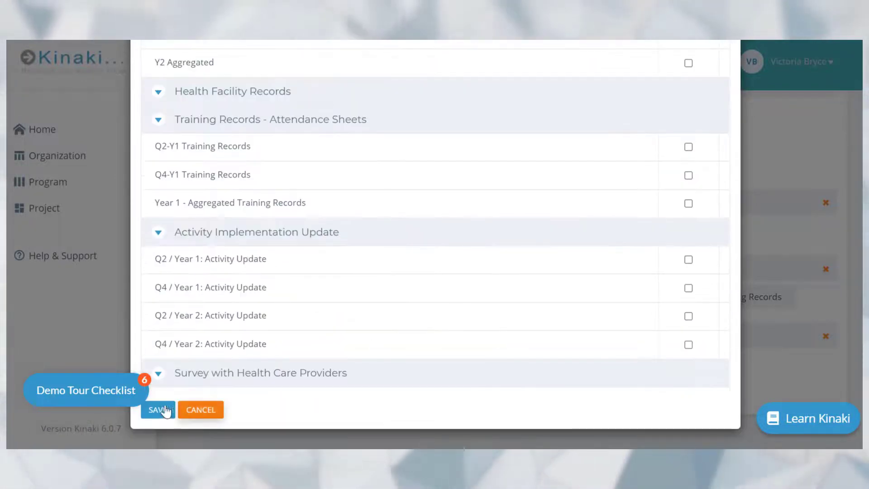
pyautogui.click(157, 410)
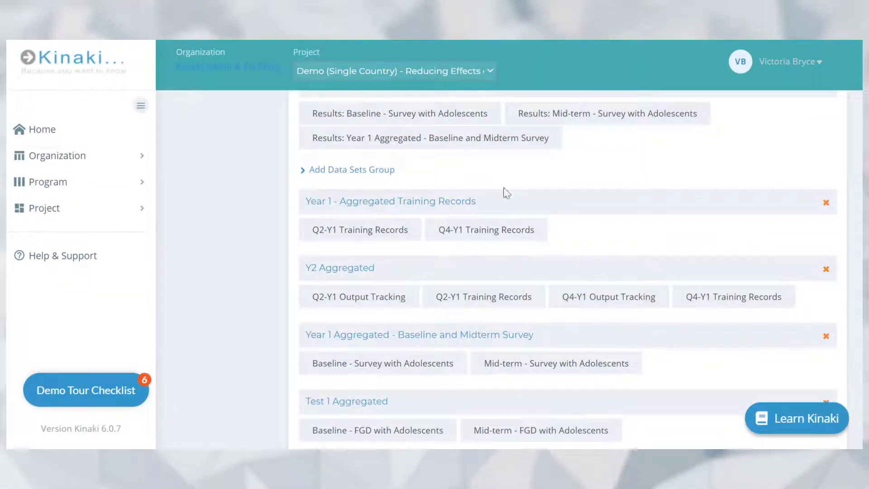
pyautogui.scroll(-1, 436, 383)
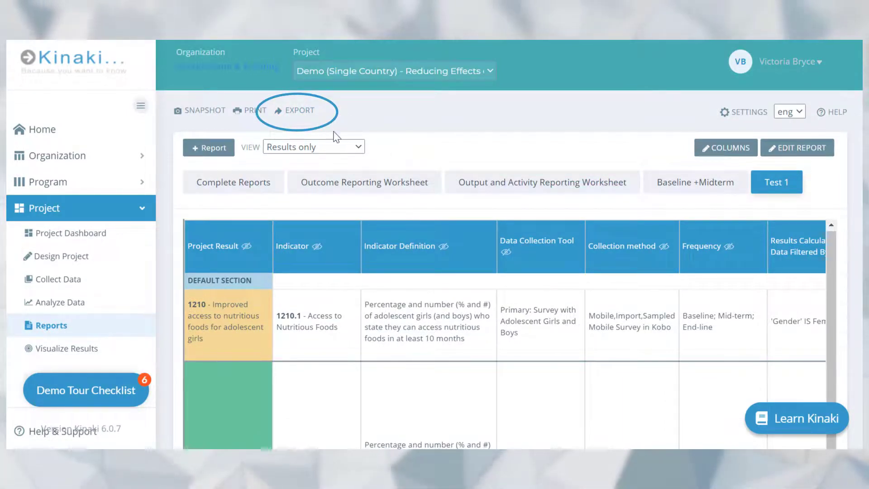
# - Export the Test 1 report to Excel and look through the rows and columns of the exported Project Report sheet
pyautogui.click(301, 116)
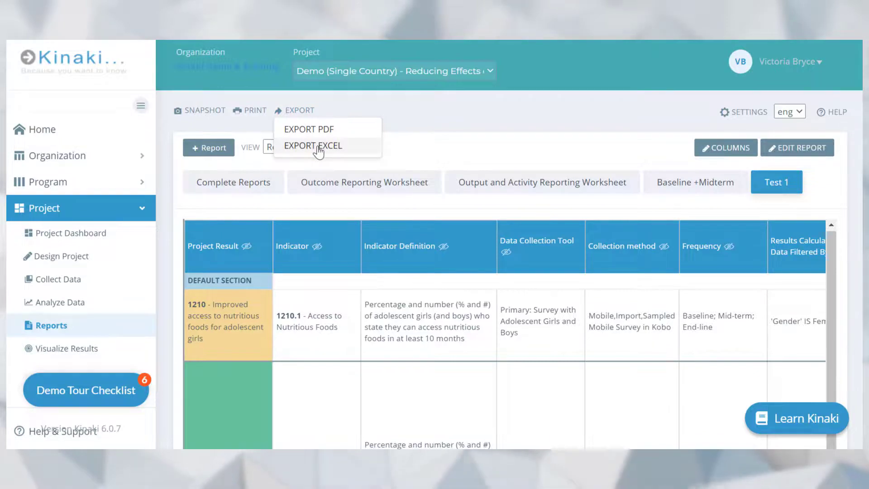
pyautogui.click(317, 145)
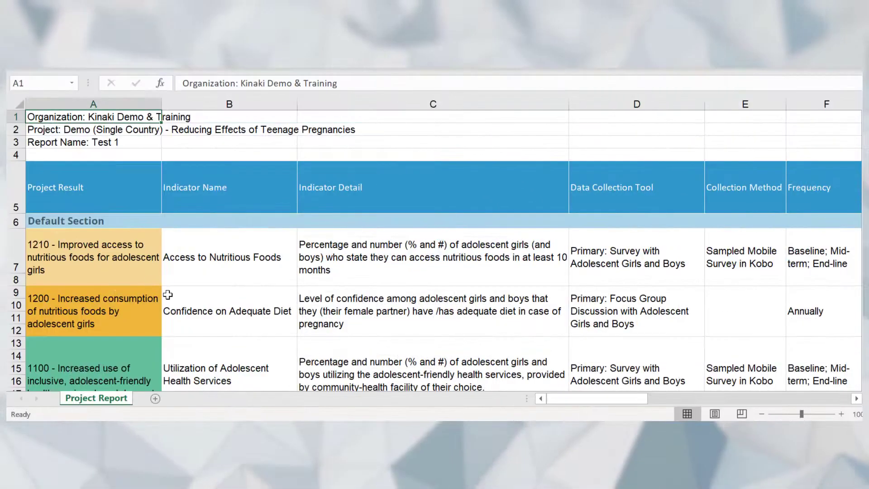
pyautogui.scroll(-3, 167, 295)
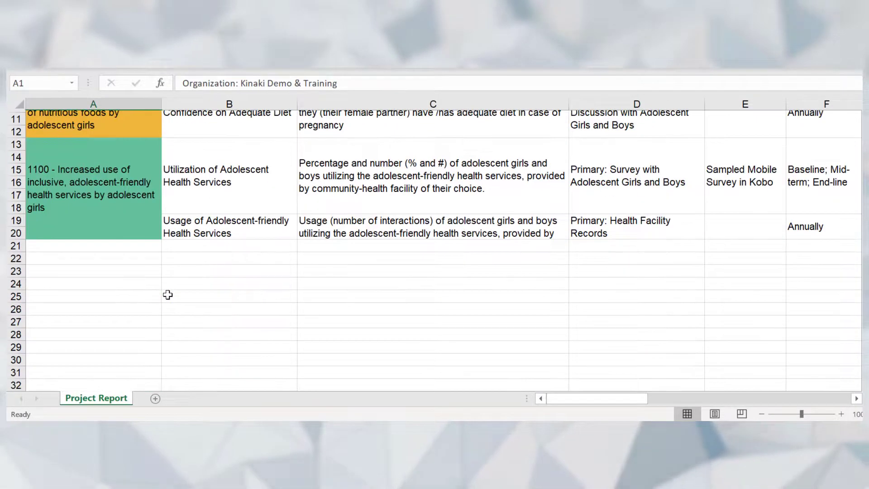
pyautogui.scroll(1, 167, 295)
pyautogui.scroll(2, 168, 295)
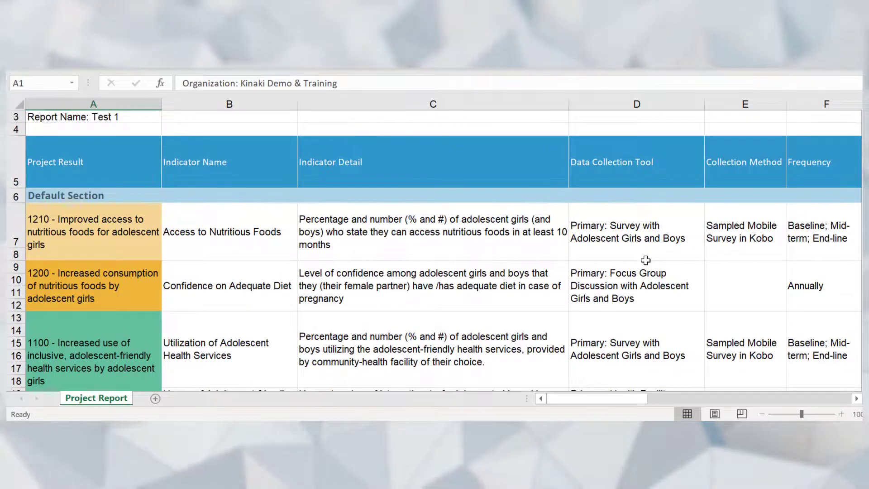
pyautogui.hscroll(3, 645, 260)
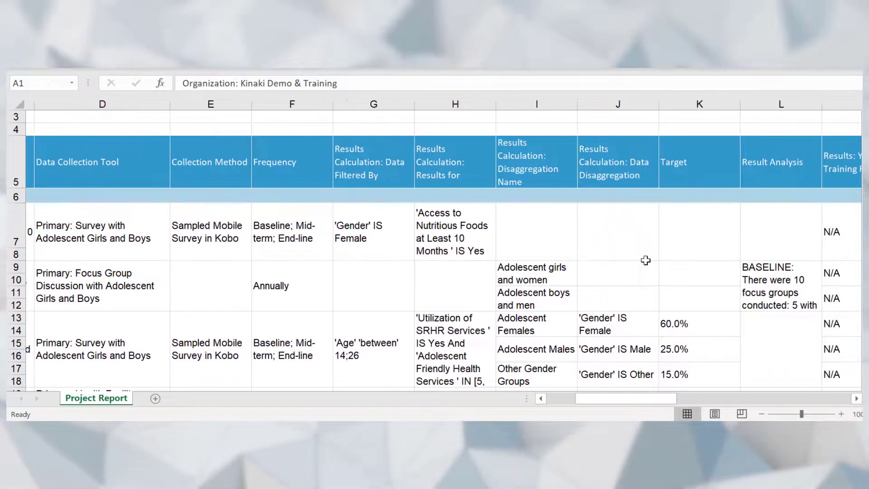
pyautogui.hscroll(5, 646, 260)
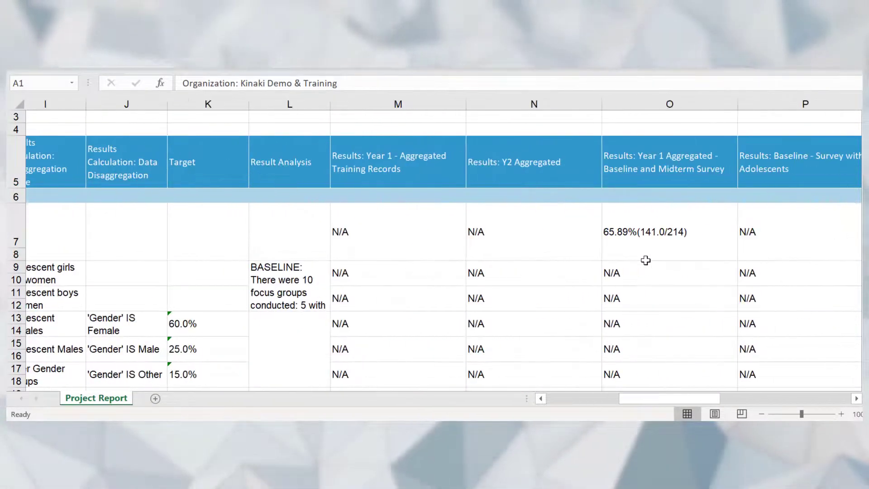
pyautogui.hscroll(-8, 645, 260)
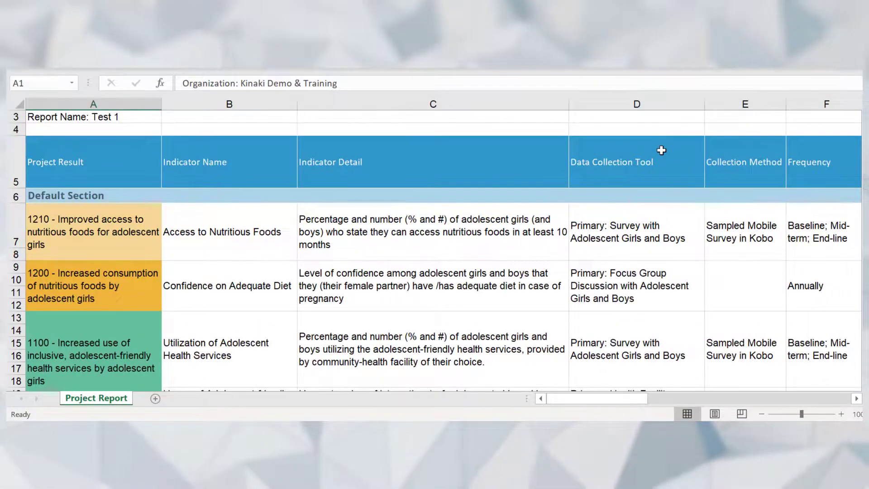